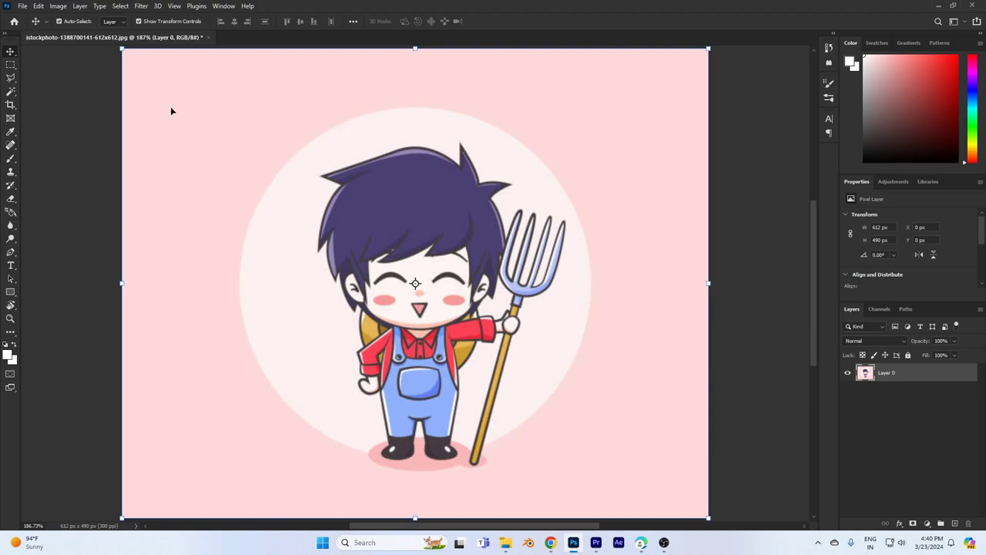
Delete the pink backdrop and pale circle around the farmer boy with the Magic Wand.
{"action": "mouse_move", "coordinate": [171, 111]}
{"action": "left_mouse_down"}
{"action": "mouse_move", "coordinate": [269, 223]}
{"action": "mouse_move", "coordinate": [264, 143]}
{"action": "mouse_move", "coordinate": [251, 171]}
{"action": "mouse_move", "coordinate": [456, 254]}
{"action": "mouse_move", "coordinate": [417, 231]}
{"action": "left_mouse_up"}
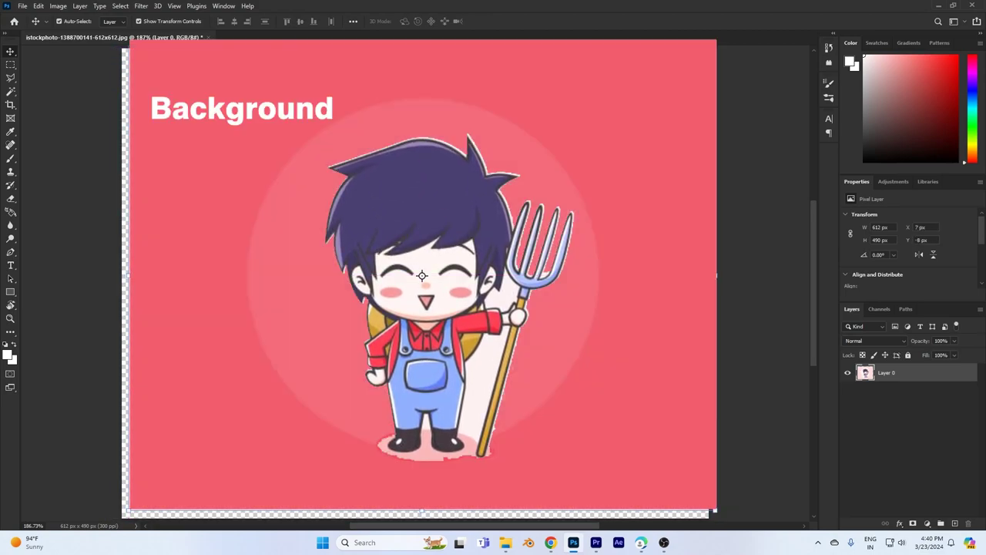
{"action": "left_click_drag", "start_coordinate": [374, 275], "coordinate": [367, 285]}
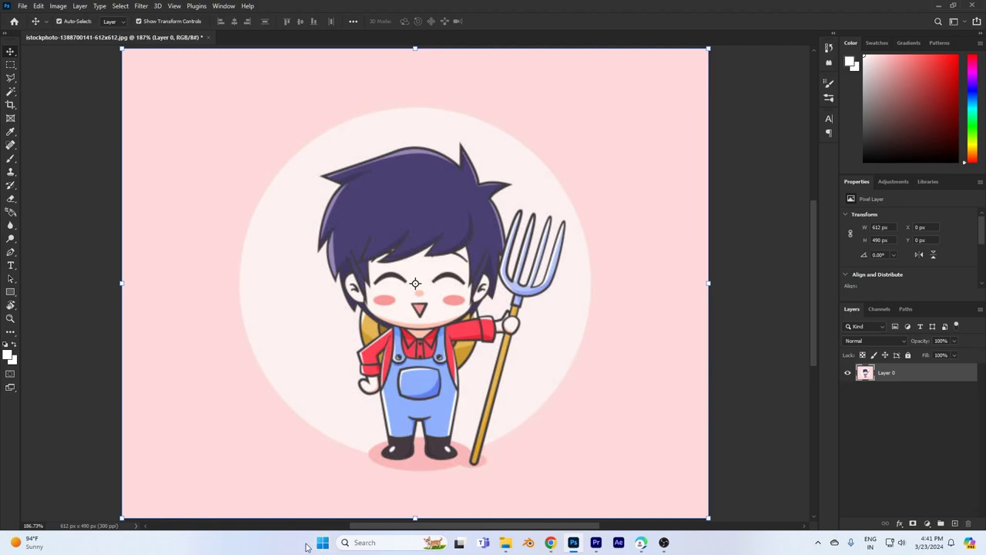
{"action": "left_click", "coordinate": [11, 92]}
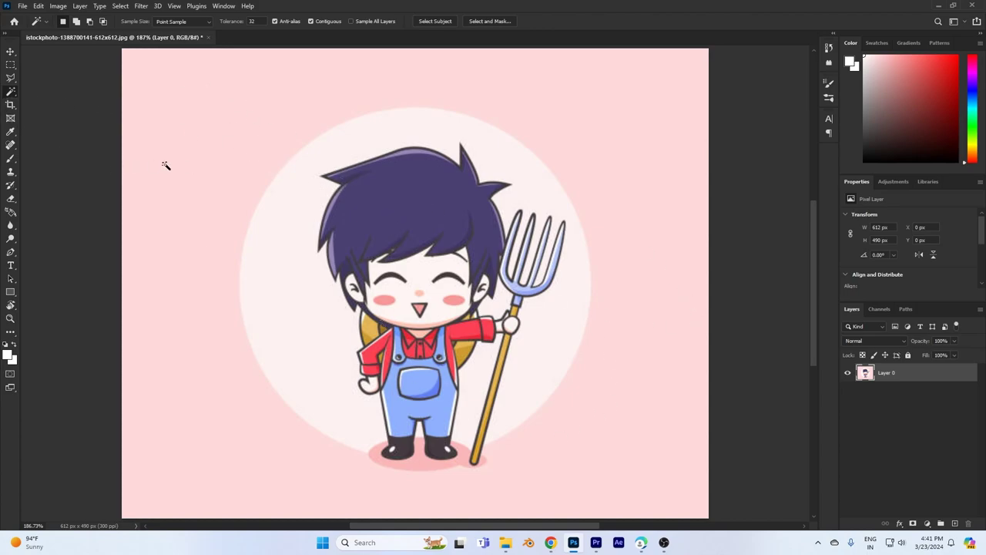
{"action": "left_click", "coordinate": [297, 224]}
{"action": "key", "text": "Delete"}
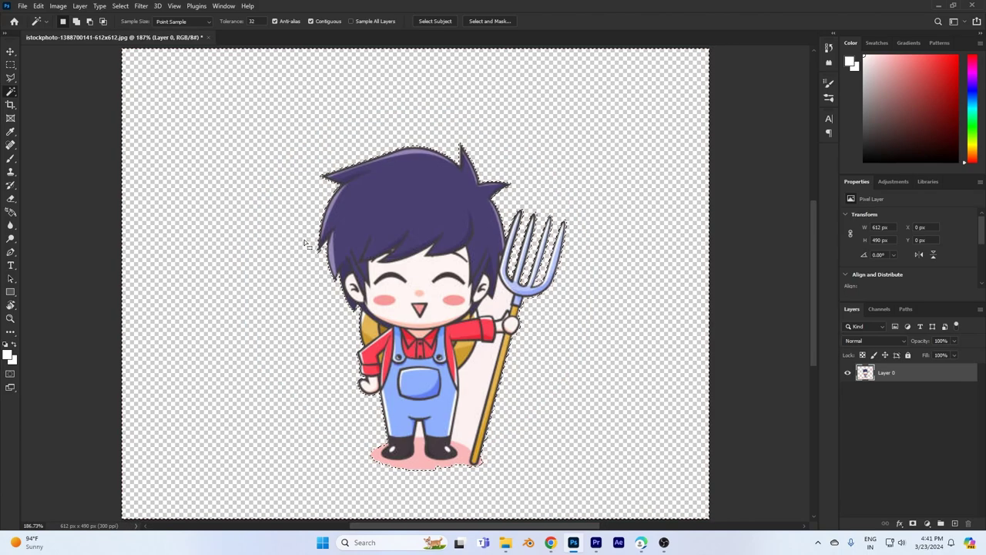
Remove the leftover pink patches beside the pitchfork and near the hand, then deselect.
{"action": "left_click", "coordinate": [481, 381]}
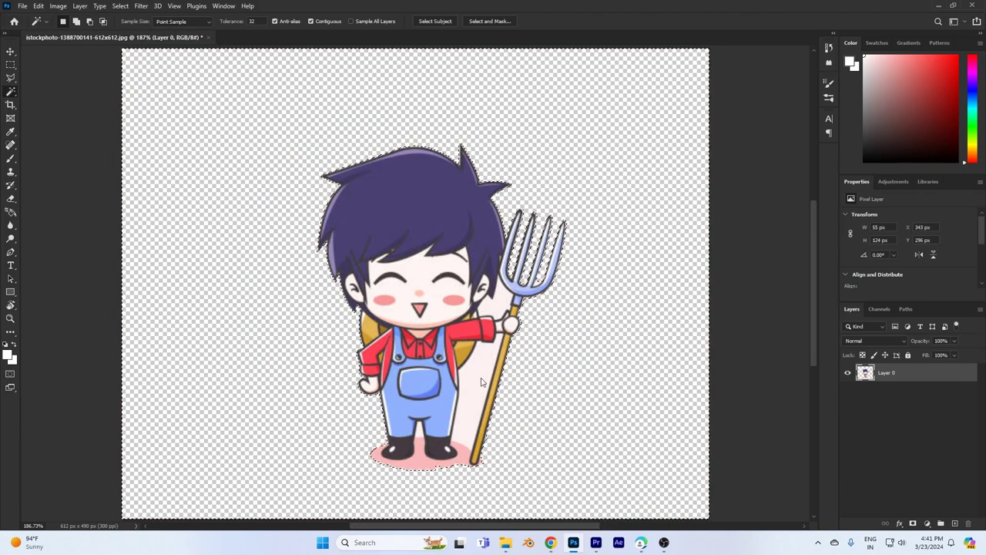
{"action": "key", "text": "Delete"}
{"action": "left_click", "coordinate": [499, 312]}
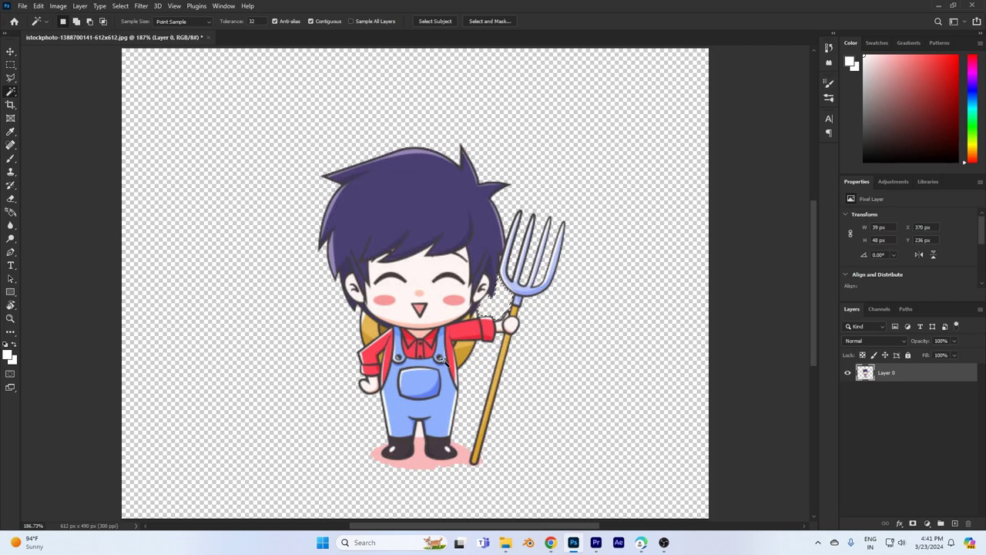
{"action": "key", "text": "ctrl+d"}
Try moving the farmer boy layer, then undo the accidental shift.
{"action": "left_click", "coordinate": [10, 51]}
{"action": "left_click_drag", "start_coordinate": [424, 192], "coordinate": [412, 192]}
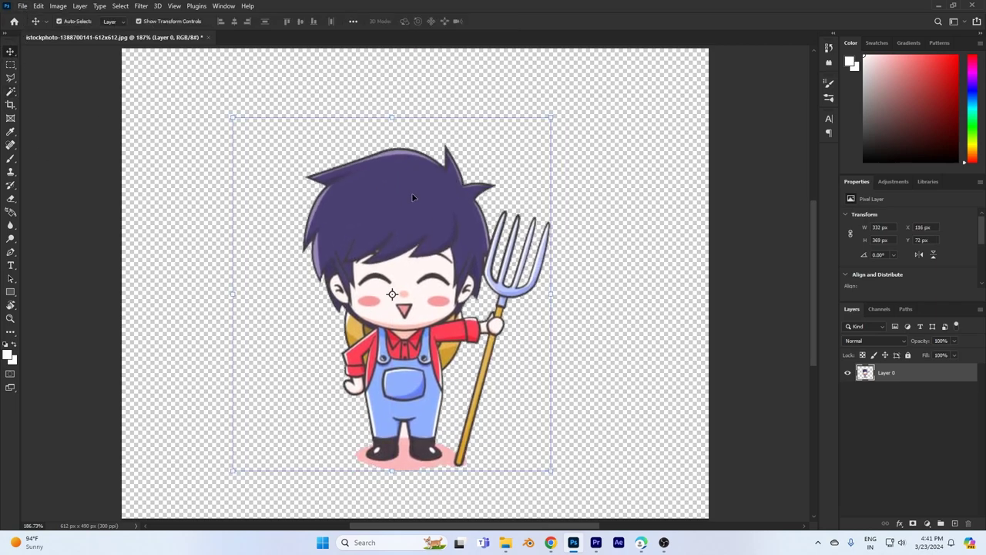
{"action": "key", "text": "ctrl+z"}
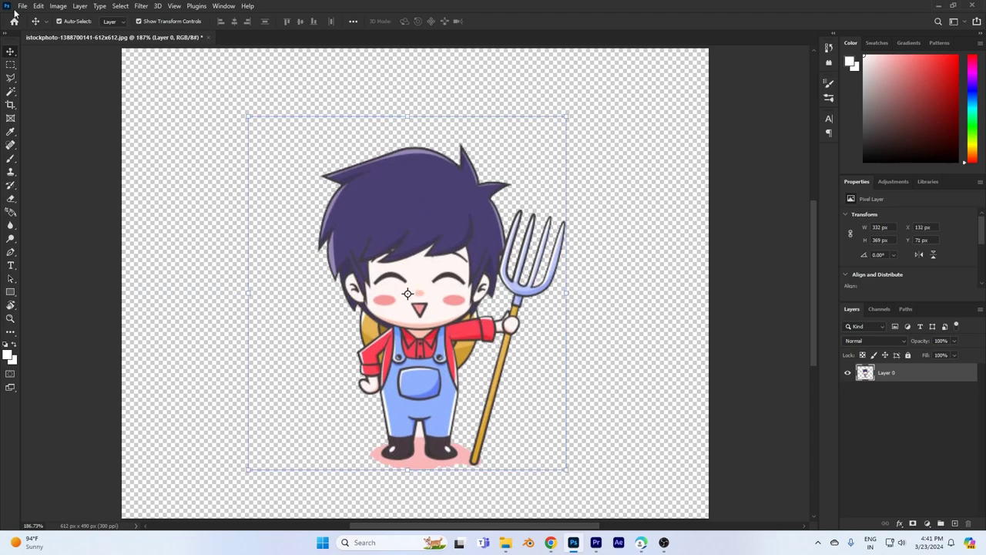
{"action": "left_click", "coordinate": [22, 6]}
Save a JPEG copy of the farmer image to Downloads at quality 8 (Medium).
{"action": "left_click", "coordinate": [44, 131]}
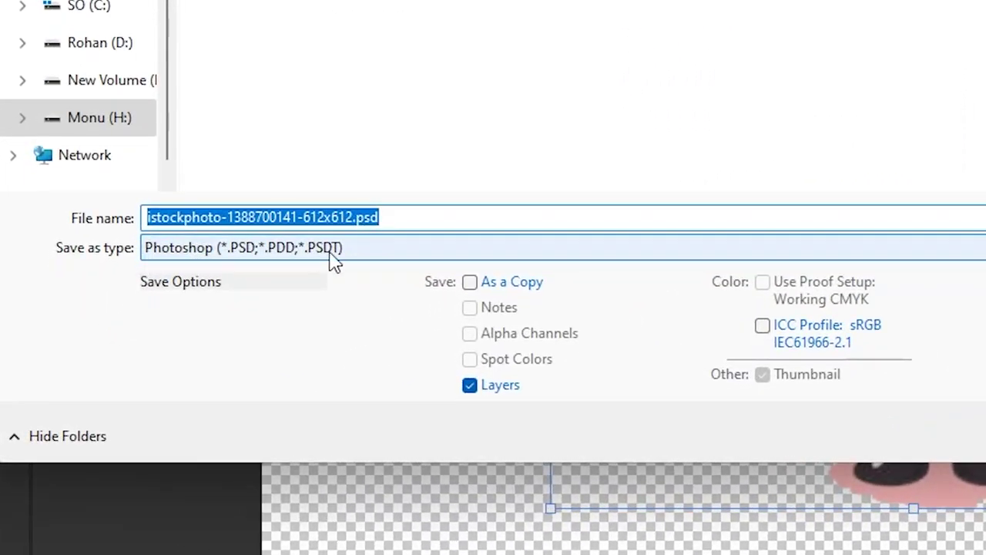
{"action": "left_click", "coordinate": [333, 261]}
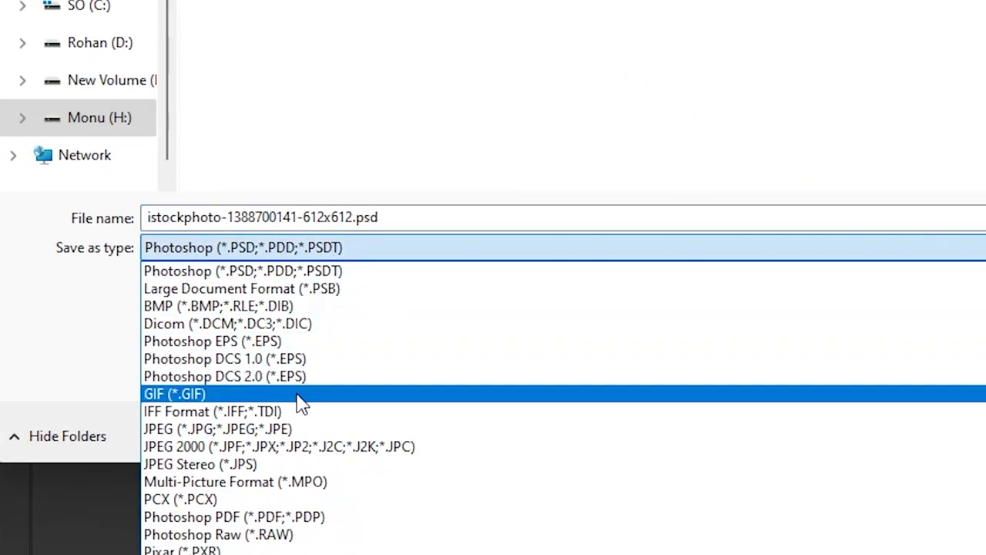
{"action": "left_click", "coordinate": [300, 432]}
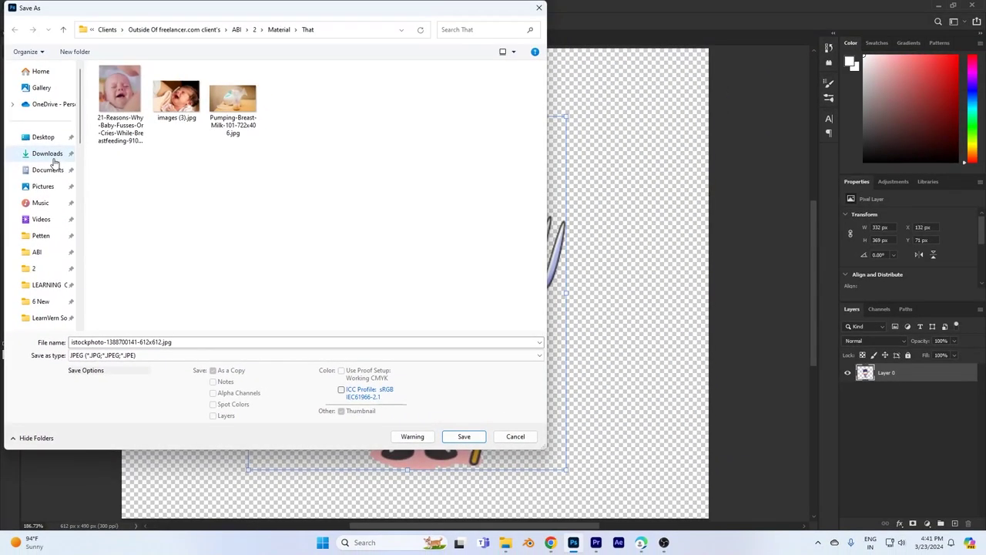
{"action": "left_click", "coordinate": [48, 153]}
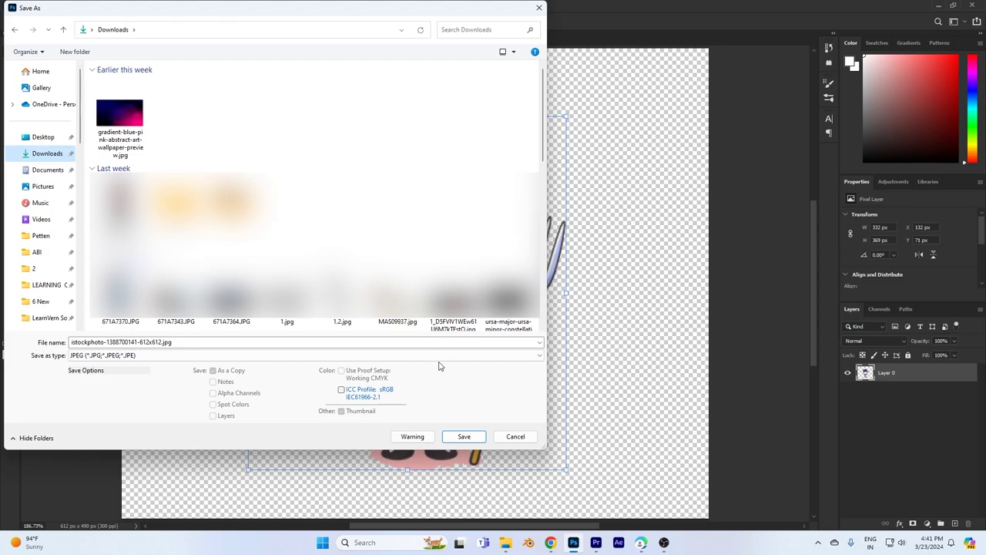
{"action": "left_click", "coordinate": [463, 436]}
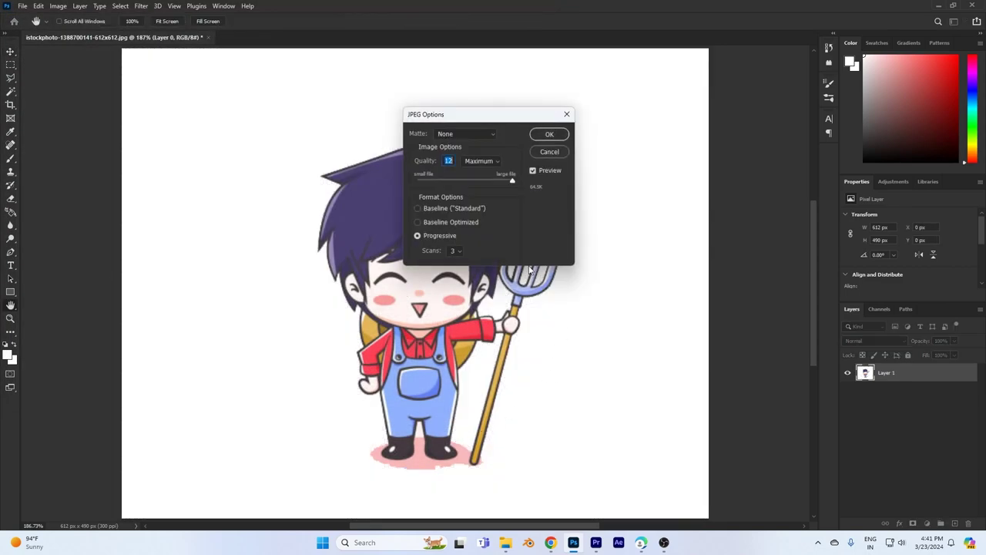
{"action": "left_click_drag", "start_coordinate": [435, 182], "coordinate": [484, 185]}
{"action": "left_click", "coordinate": [548, 135]}
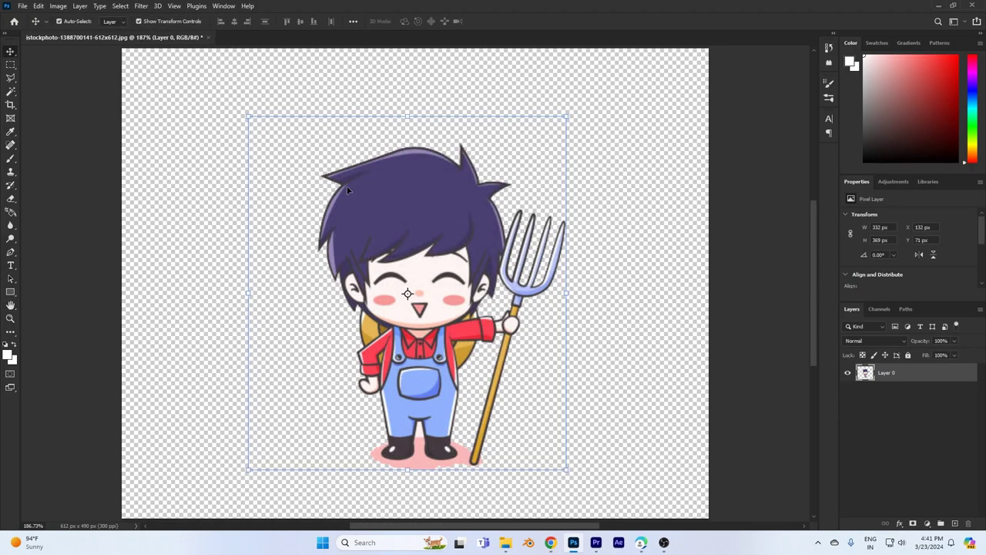
{"action": "left_click", "coordinate": [22, 5]}
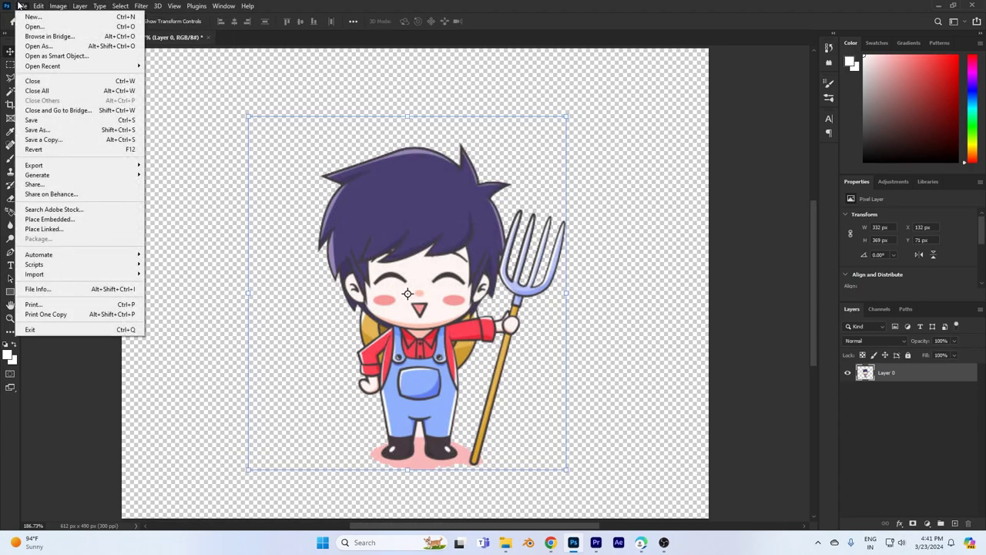
{"action": "left_click", "coordinate": [68, 129]}
{"action": "left_click", "coordinate": [146, 359]}
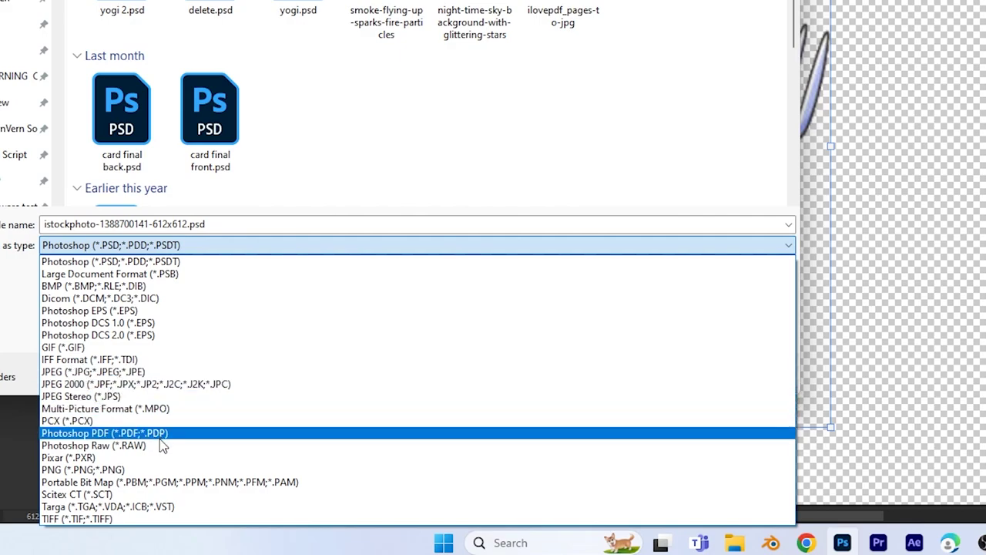
{"action": "left_click", "coordinate": [165, 469]}
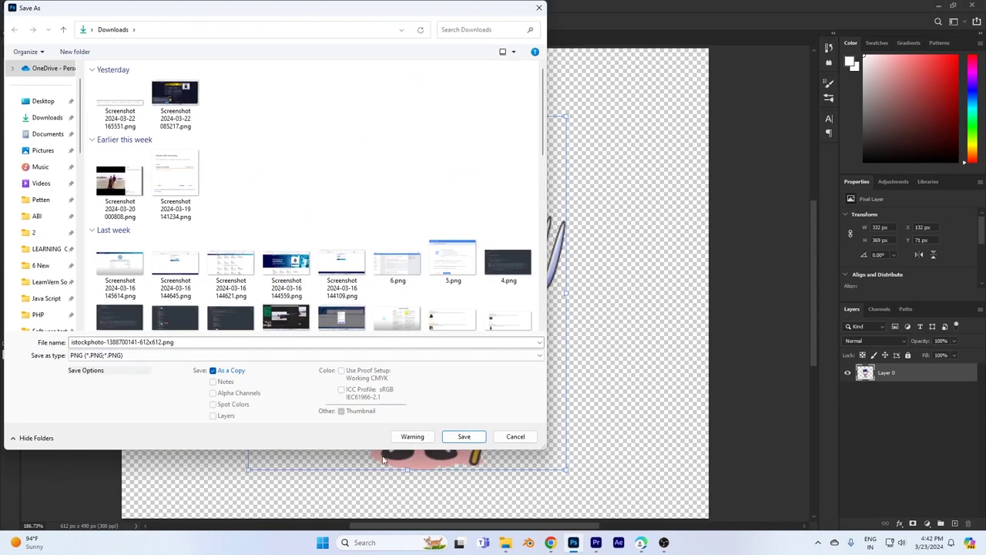
{"action": "left_click", "coordinate": [465, 439]}
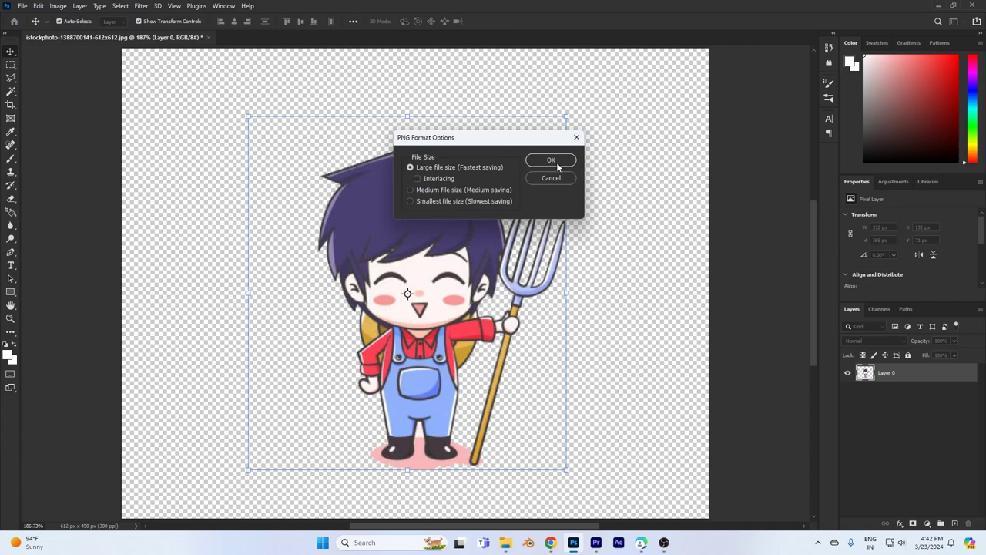
{"action": "left_click", "coordinate": [558, 164]}
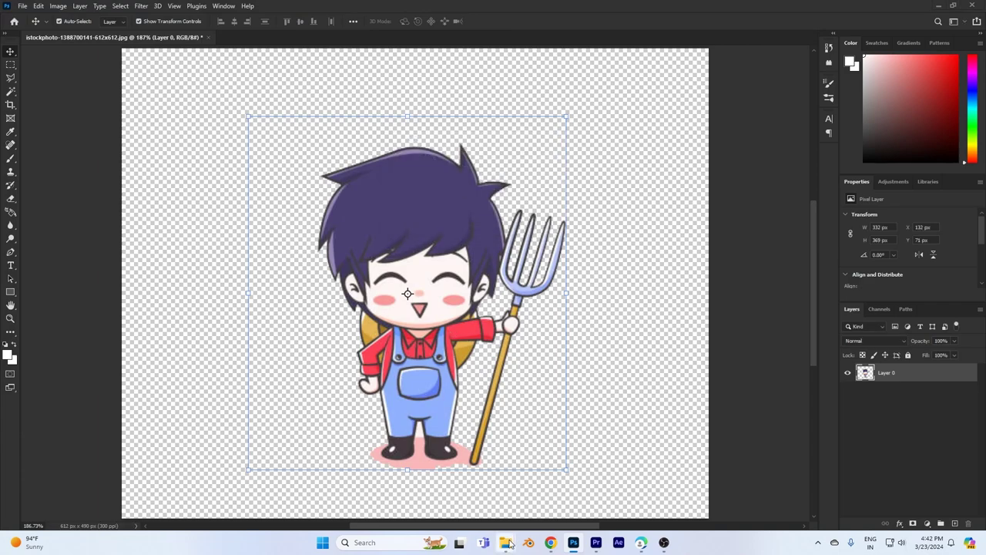
Open Downloads in a new File Explorer tab and locate the farmer JPG and PNG files.
{"action": "mouse_move", "coordinate": [506, 542]}
{"action": "left_click", "coordinate": [460, 487]}
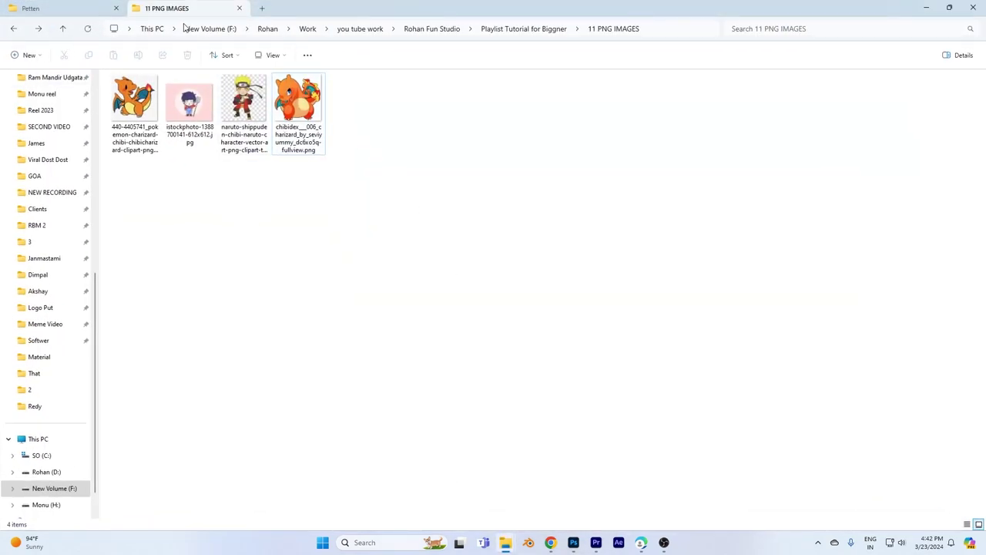
{"action": "key", "text": "ctrl+t"}
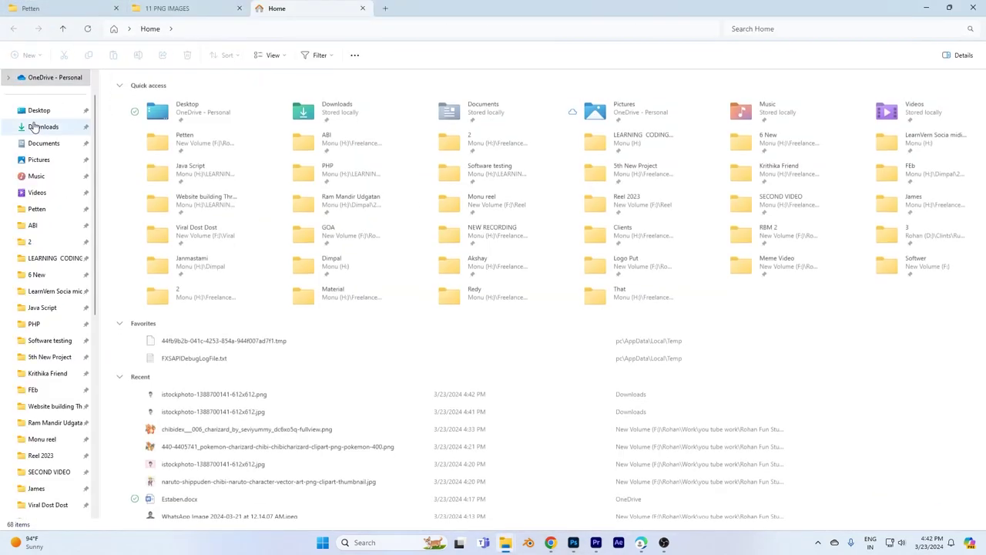
{"action": "left_click", "coordinate": [40, 126]}
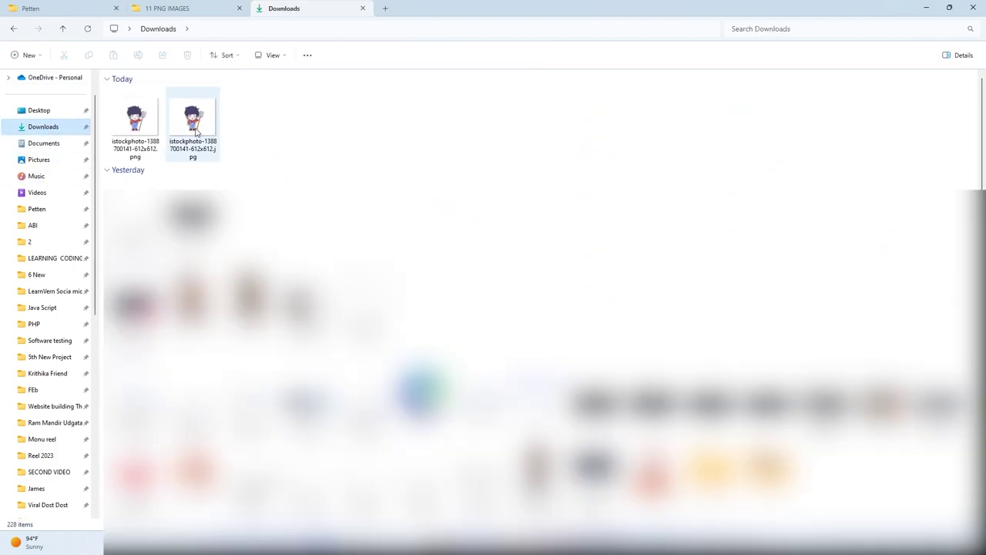
{"action": "left_click", "coordinate": [197, 132]}
{"action": "mouse_move", "coordinate": [293, 232]}
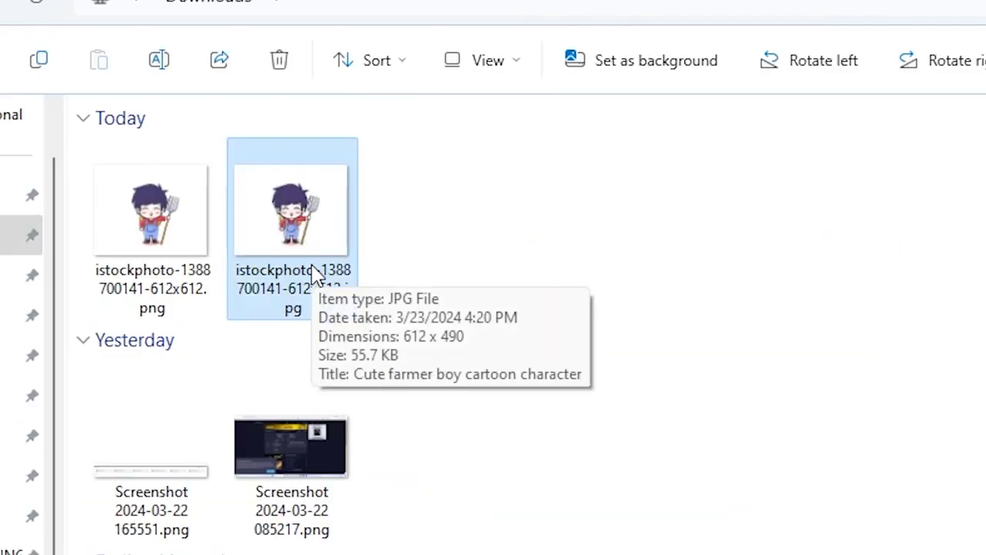
{"action": "left_click", "coordinate": [163, 254]}
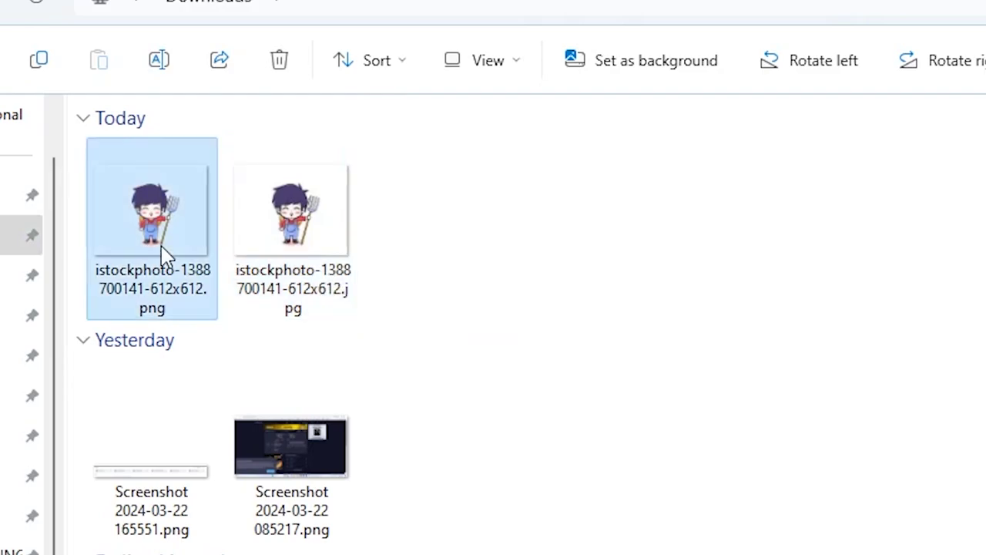
{"action": "left_click", "coordinate": [240, 246]}
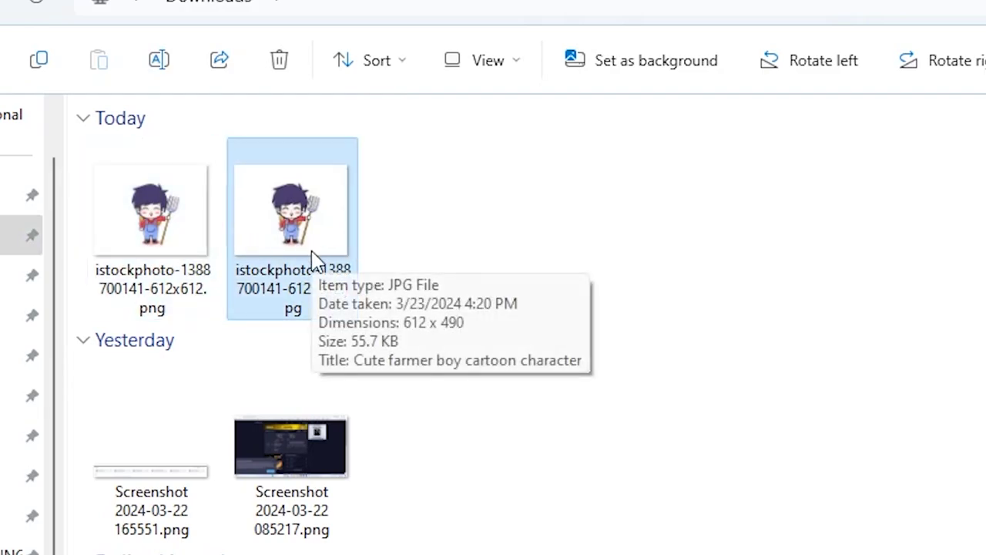
Check the .jpg and .png extensions without renaming, then open the JPG copy.
{"action": "key", "text": "F2"}
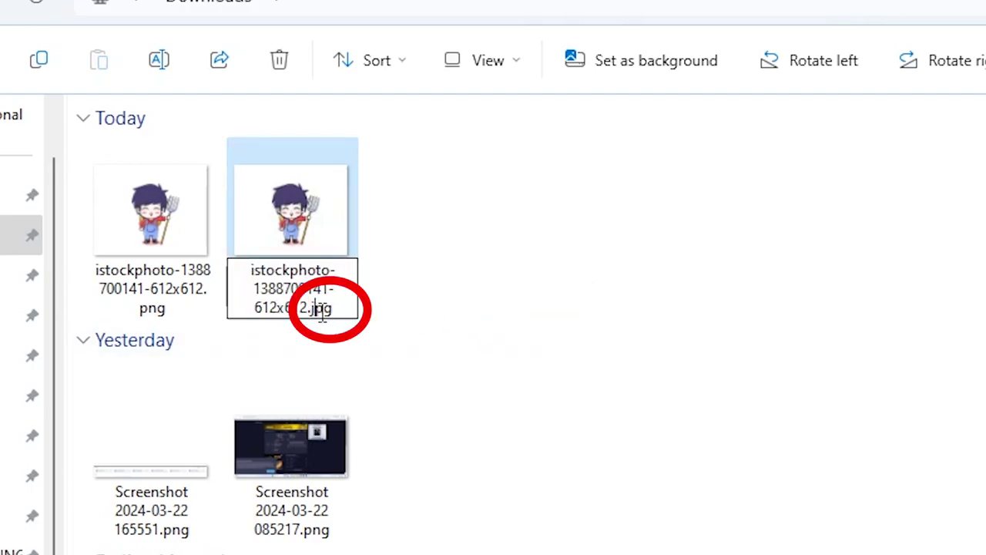
{"action": "left_click_drag", "start_coordinate": [313, 308], "coordinate": [350, 310]}
{"action": "key", "text": "Return"}
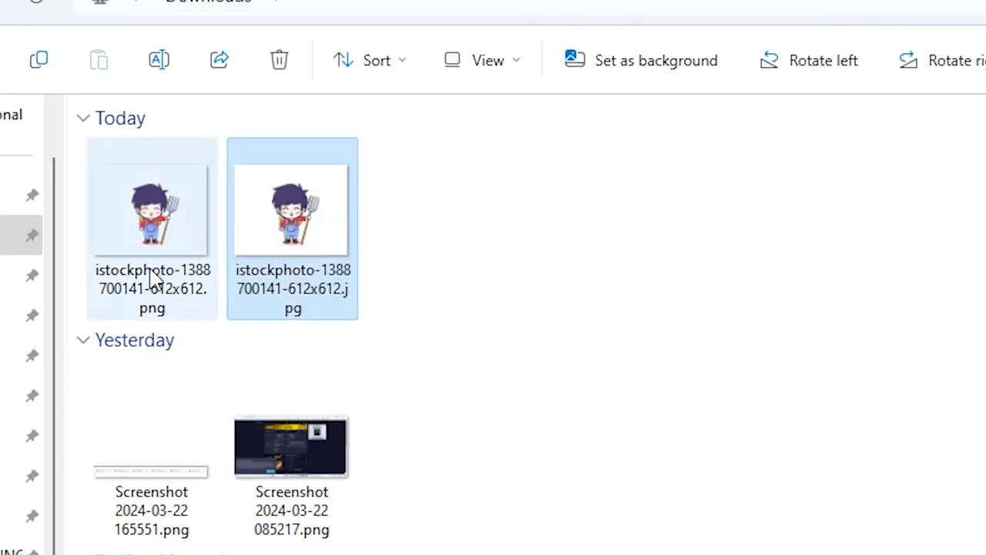
{"action": "left_click", "coordinate": [158, 278]}
{"action": "key", "text": "F2"}
{"action": "left_click", "coordinate": [188, 310]}
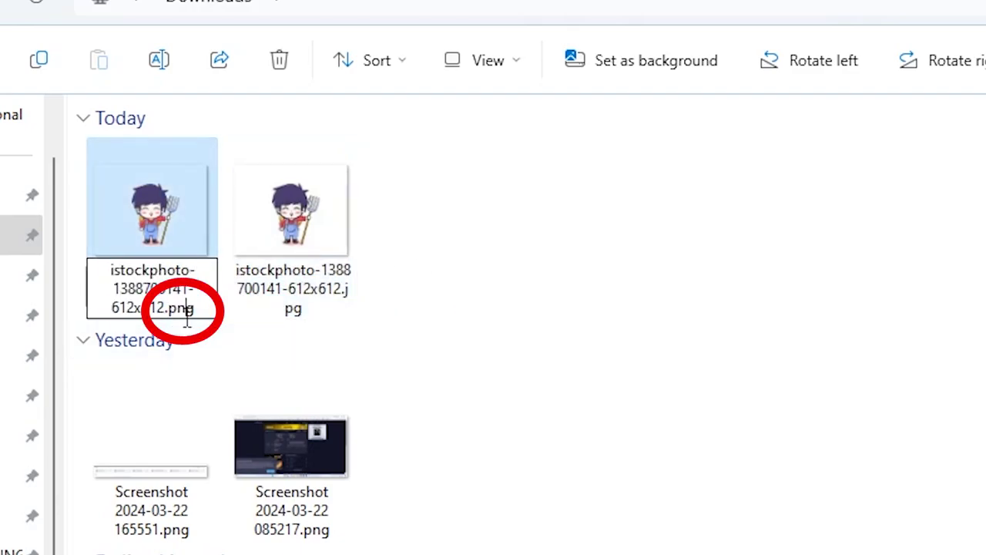
{"action": "key", "text": "Return"}
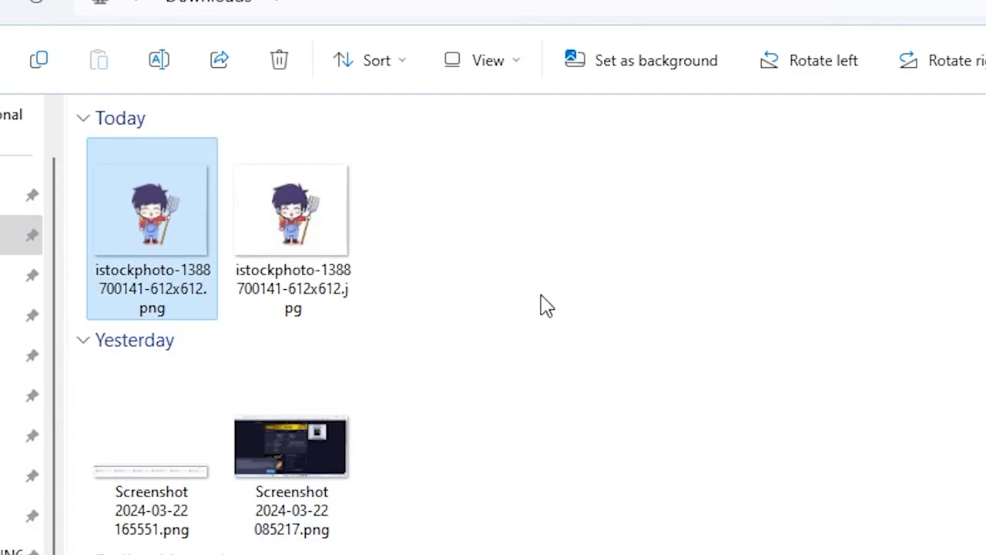
{"action": "left_click", "coordinate": [509, 216]}
{"action": "double_click", "coordinate": [270, 204]}
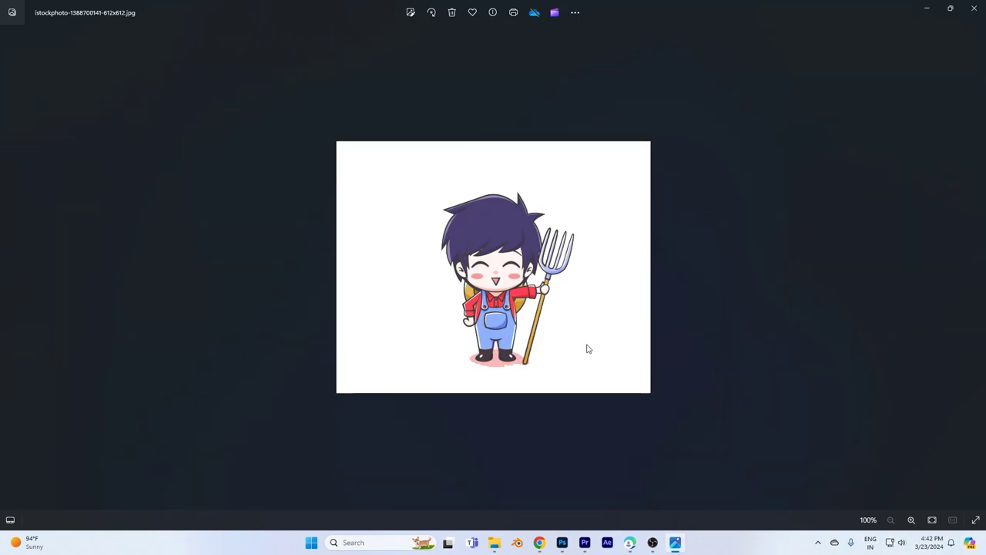
Compare the white-background JPG and the transparent PNG of the farmer boy, zooming in on each.
{"action": "scroll", "coordinate": [586, 346], "scroll_direction": "up", "scroll_amount": 3}
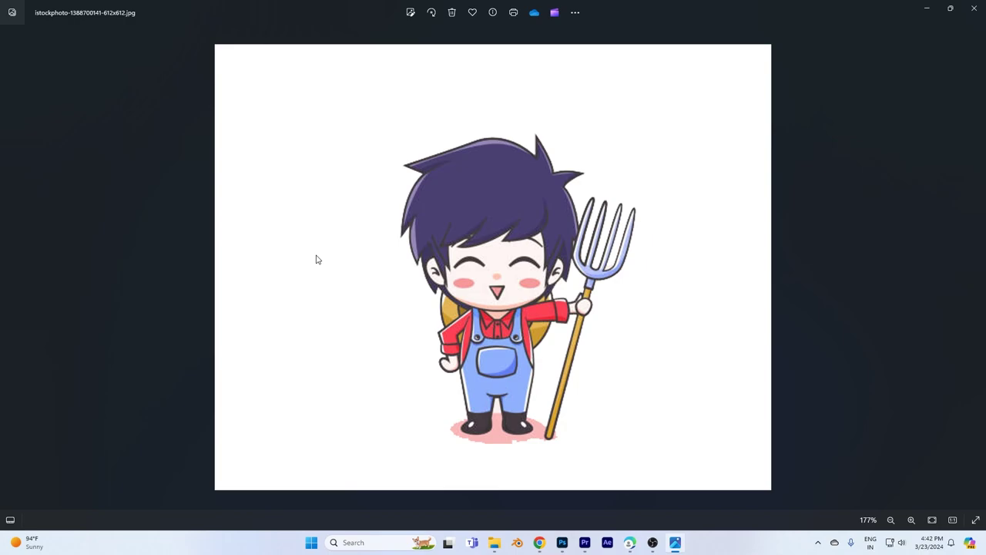
{"action": "scroll", "coordinate": [315, 260], "scroll_direction": "down", "scroll_amount": 2}
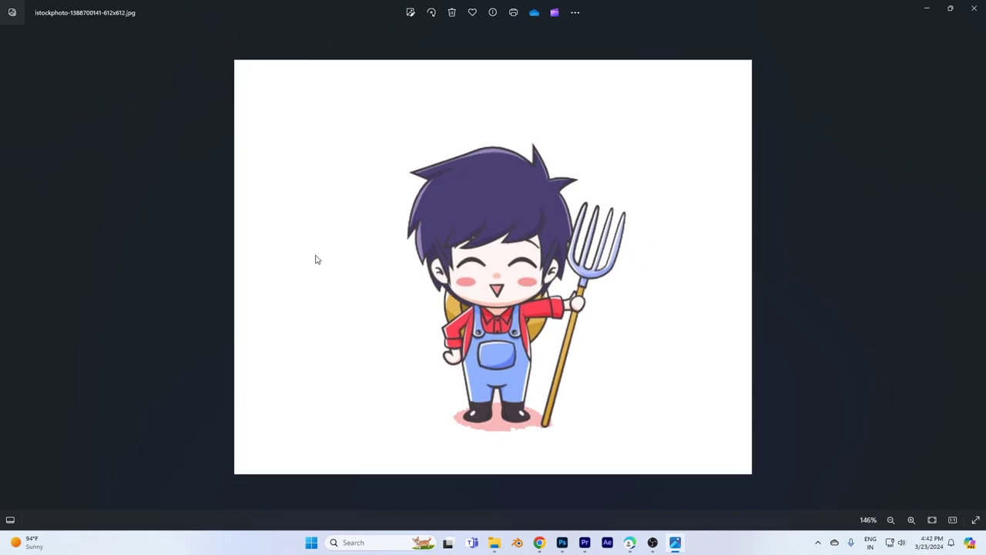
{"action": "key", "text": "Right"}
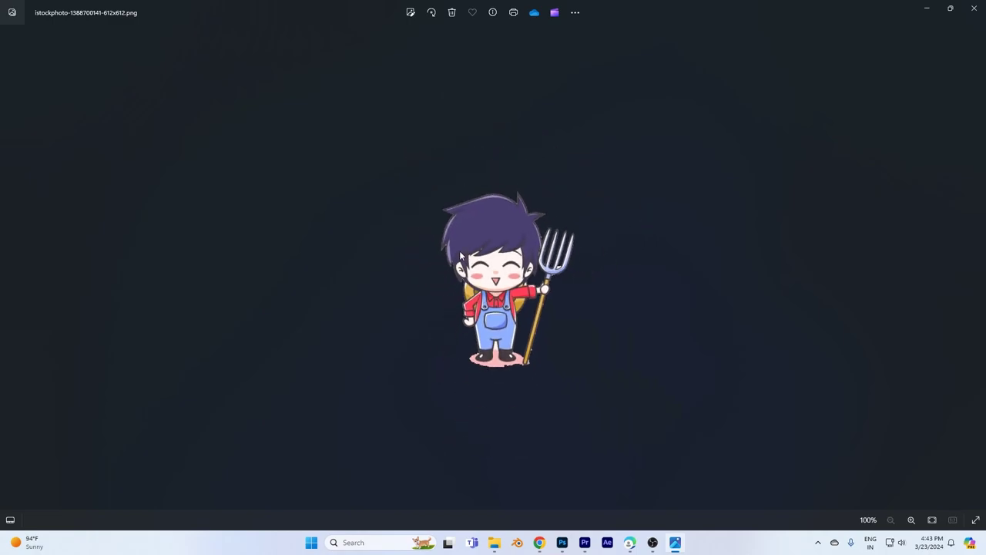
{"action": "scroll", "coordinate": [460, 253], "scroll_direction": "up", "scroll_amount": 3}
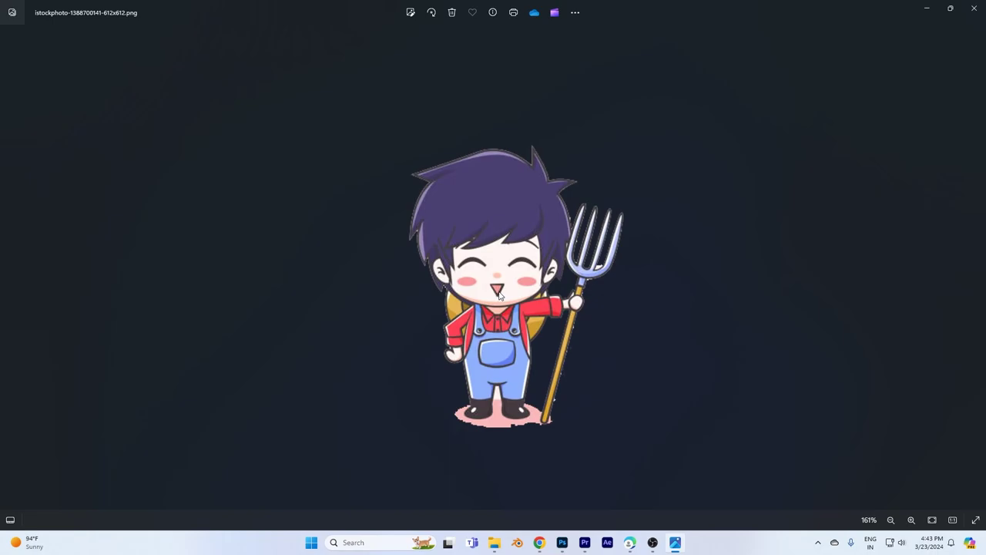
{"action": "scroll", "coordinate": [501, 296], "scroll_direction": "up", "scroll_amount": 4}
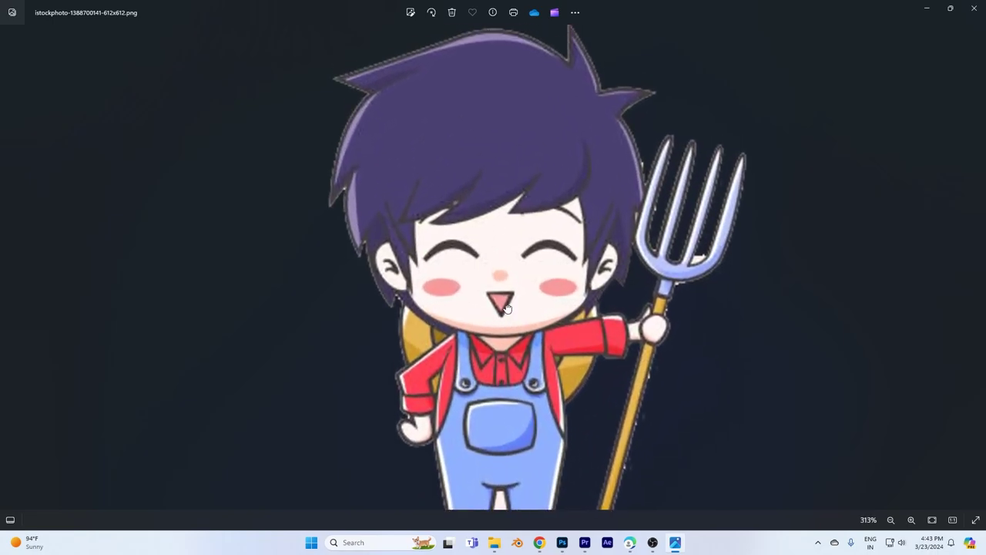
{"action": "scroll", "coordinate": [507, 309], "scroll_direction": "down", "scroll_amount": 5}
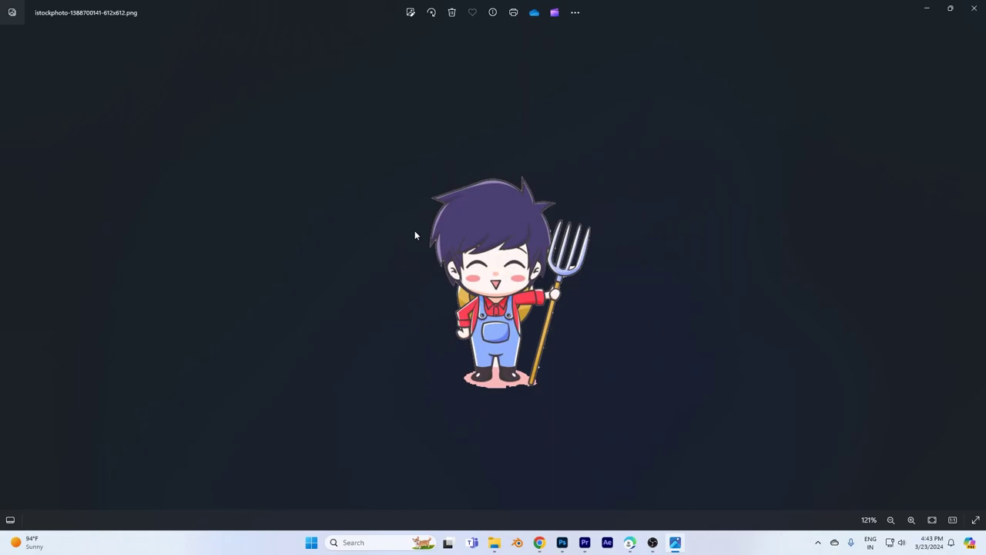
{"action": "key", "text": "Left"}
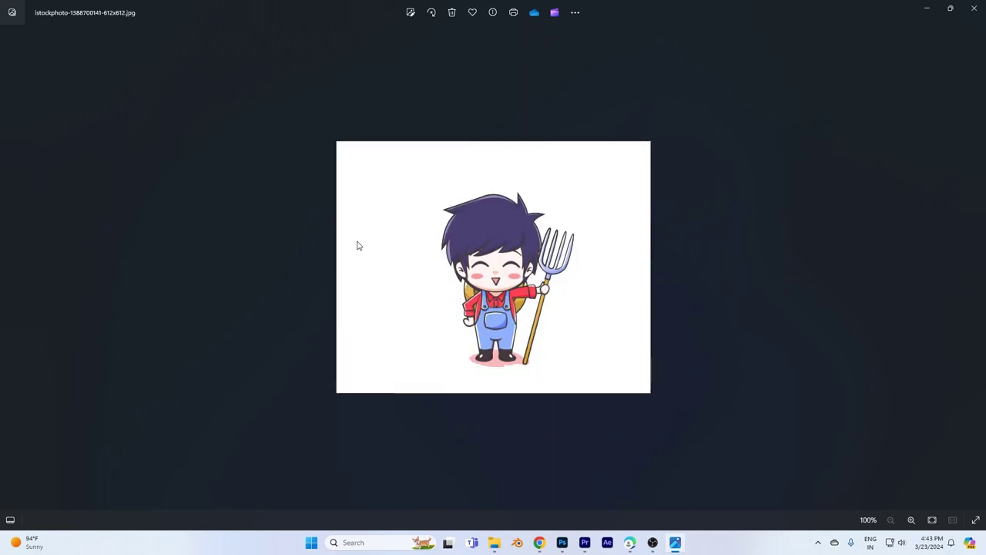
Close Photos, select both farmer boy files, and browse the 11 PNG IMAGES folder.
{"action": "left_click", "coordinate": [974, 8]}
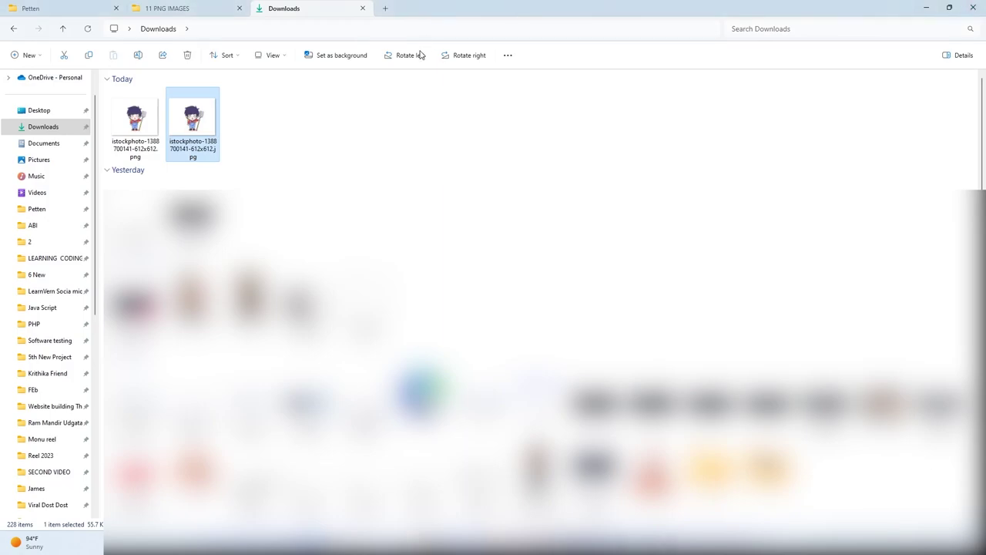
{"action": "left_click_drag", "start_coordinate": [269, 146], "coordinate": [129, 134]}
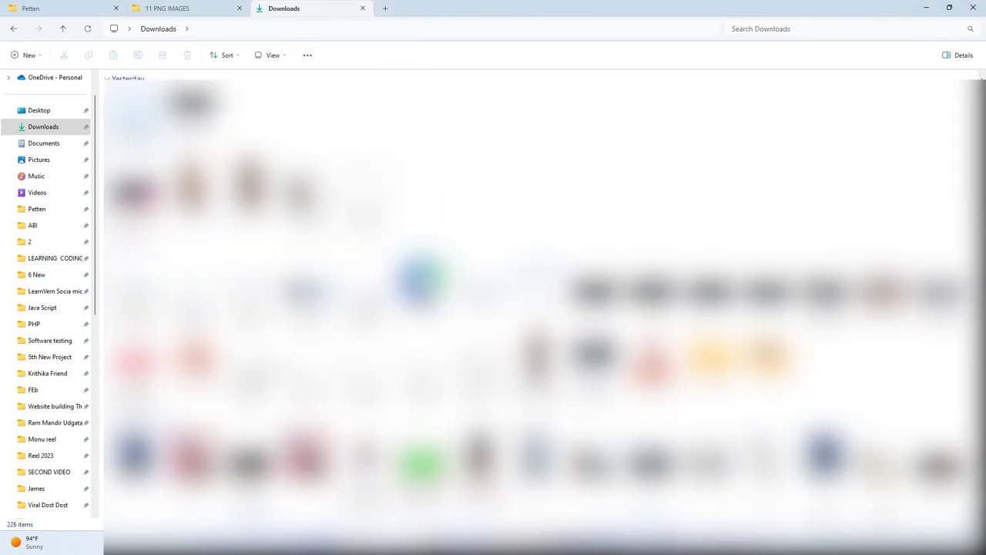
{"action": "left_click", "coordinate": [166, 8]}
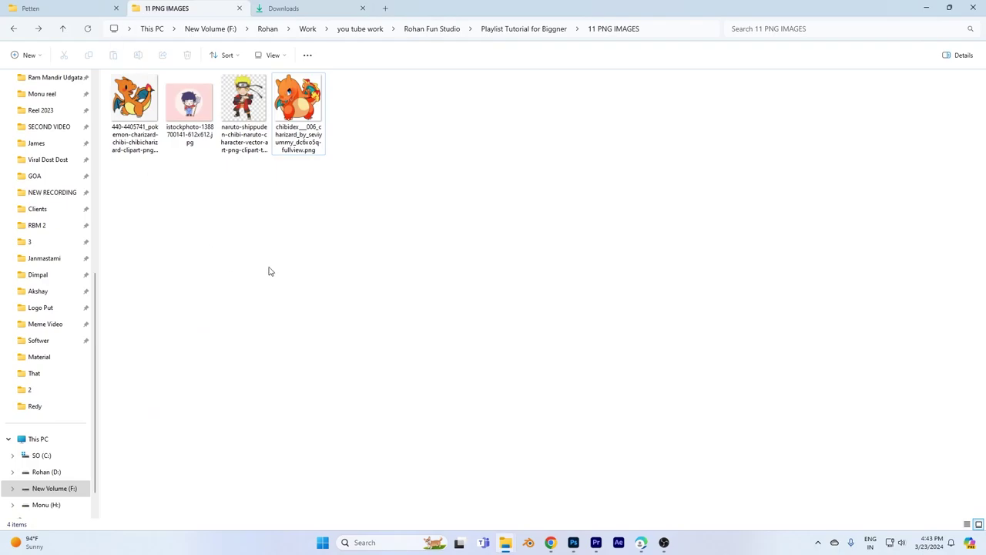
{"action": "left_click", "coordinate": [144, 114]}
{"action": "left_click", "coordinate": [243, 108]}
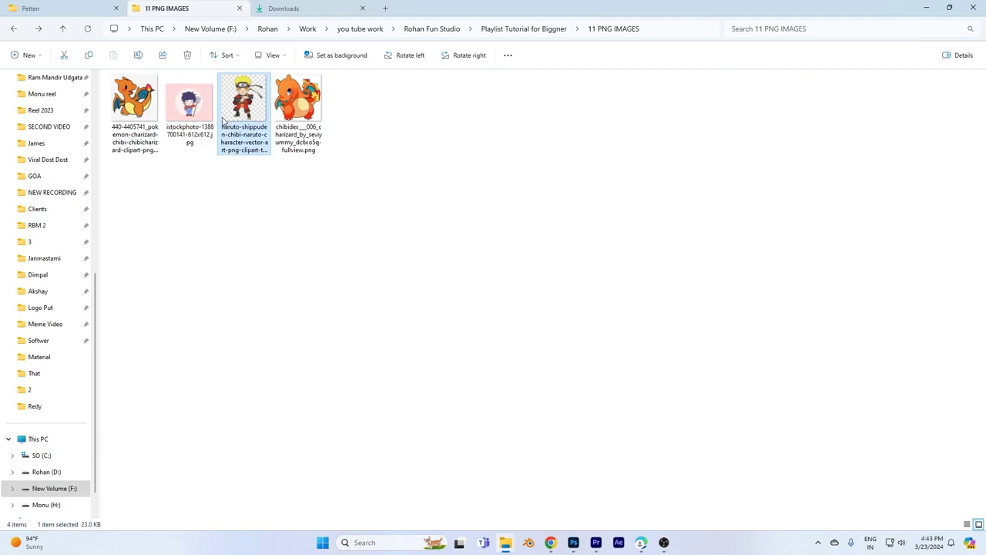
{"action": "left_click", "coordinate": [188, 122]}
Open the Naruto chibi image in Photoshop as a new document and fit it to the window.
{"action": "left_click", "coordinate": [240, 109]}
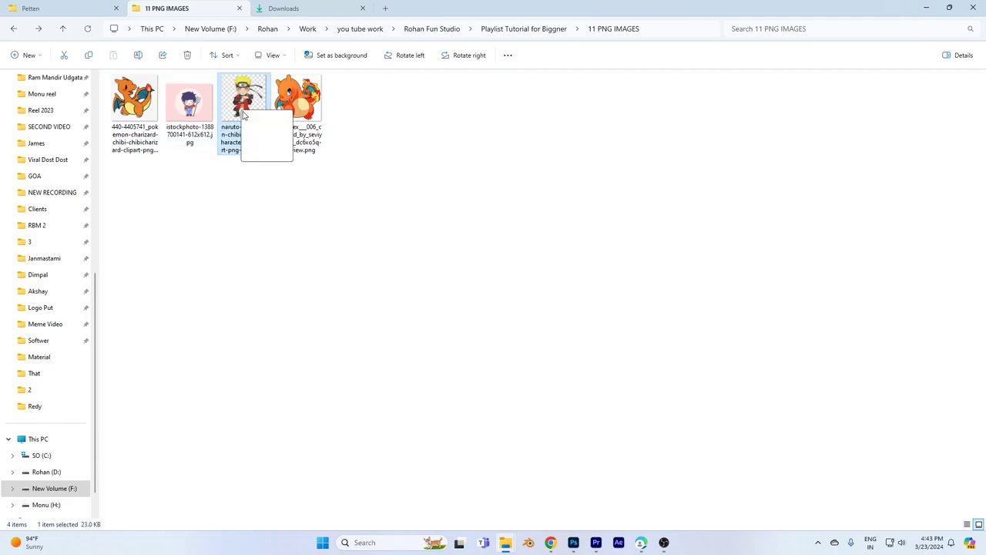
{"action": "left_click", "coordinate": [247, 143]}
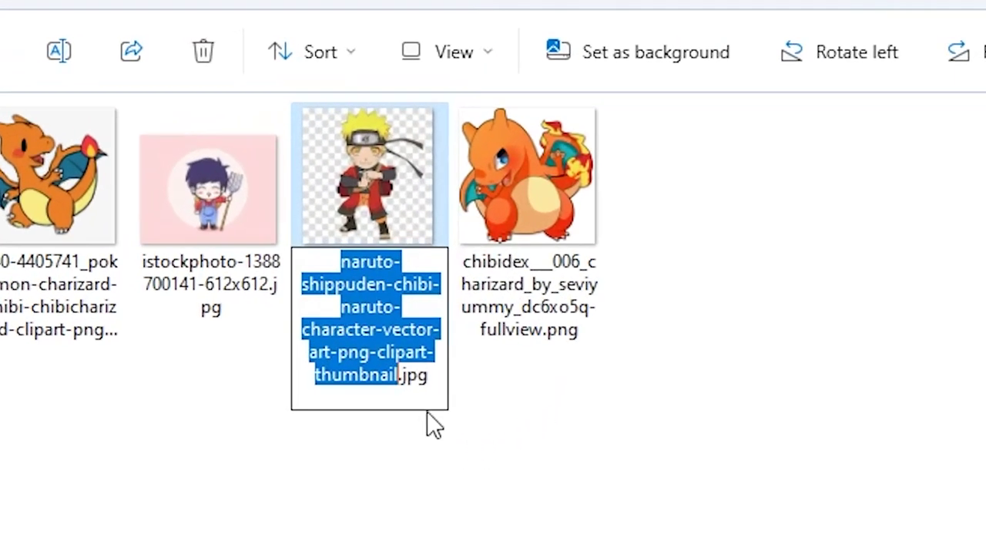
{"action": "left_click", "coordinate": [297, 192]}
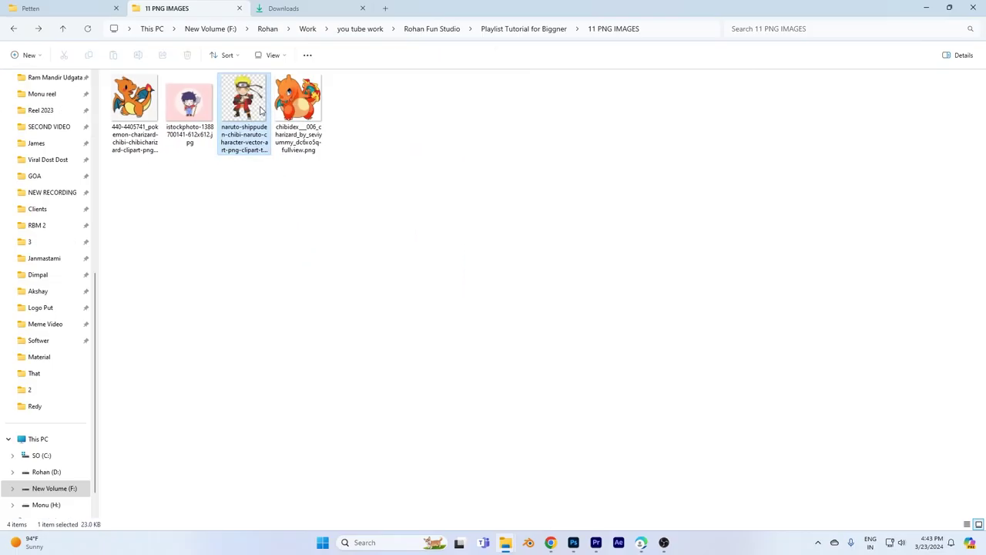
{"action": "mouse_move", "coordinate": [244, 108]}
{"action": "left_mouse_down"}
{"action": "mouse_move", "coordinate": [569, 532]}
{"action": "mouse_move", "coordinate": [238, 34]}
{"action": "left_mouse_up"}
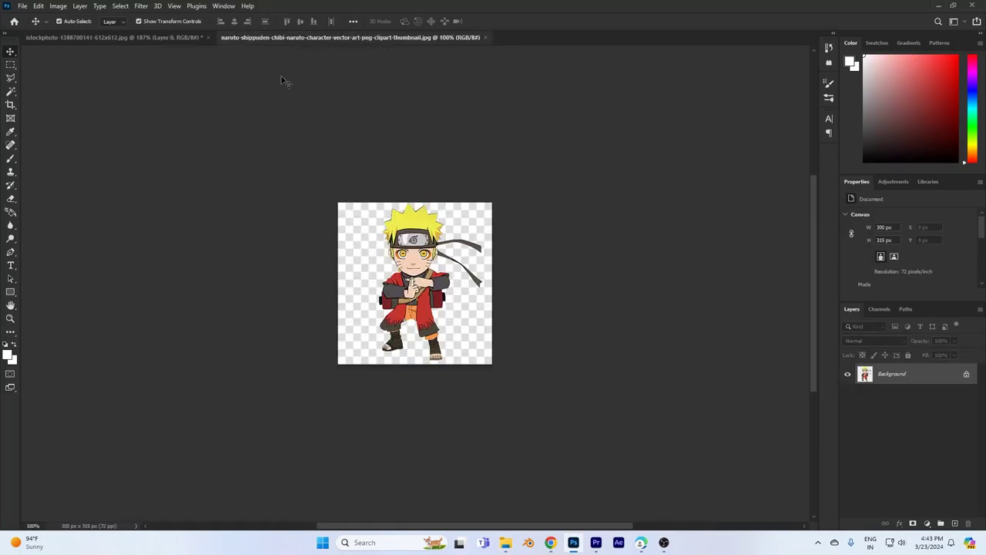
{"action": "key", "text": "ctrl+0"}
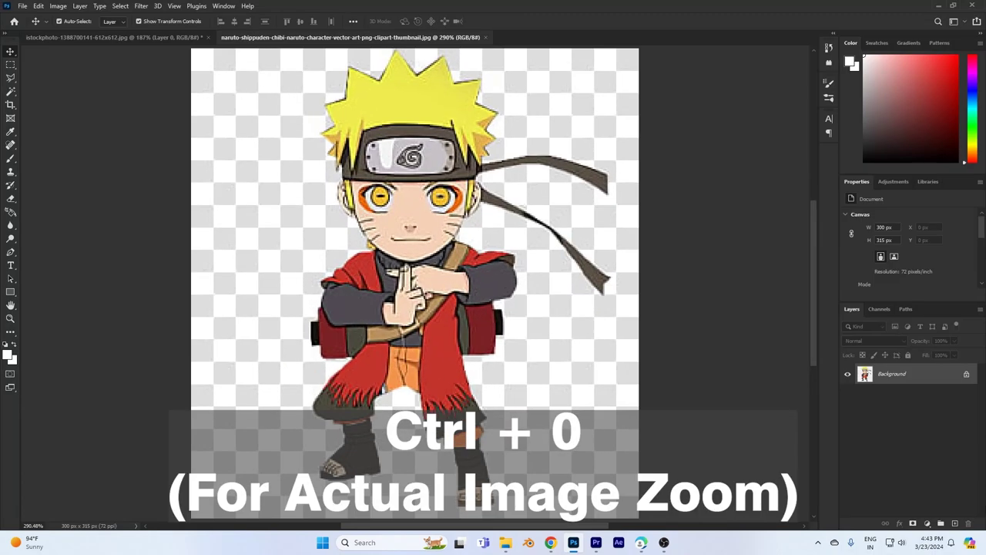
Unlock the Naruto Background into Layer 0, leaving it at X 0, Y 0.
{"action": "left_click", "coordinate": [966, 376]}
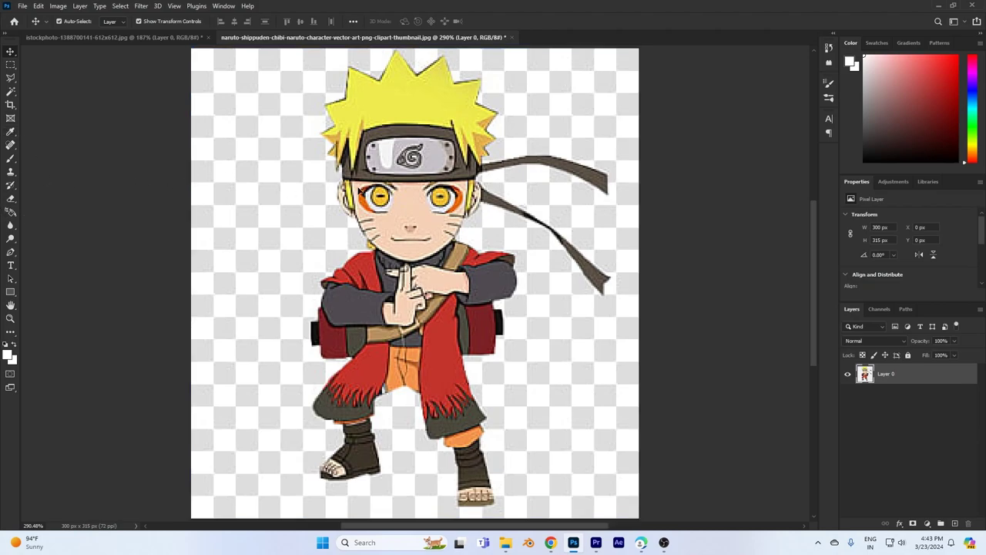
{"action": "left_click_drag", "start_coordinate": [415, 284], "coordinate": [453, 285]}
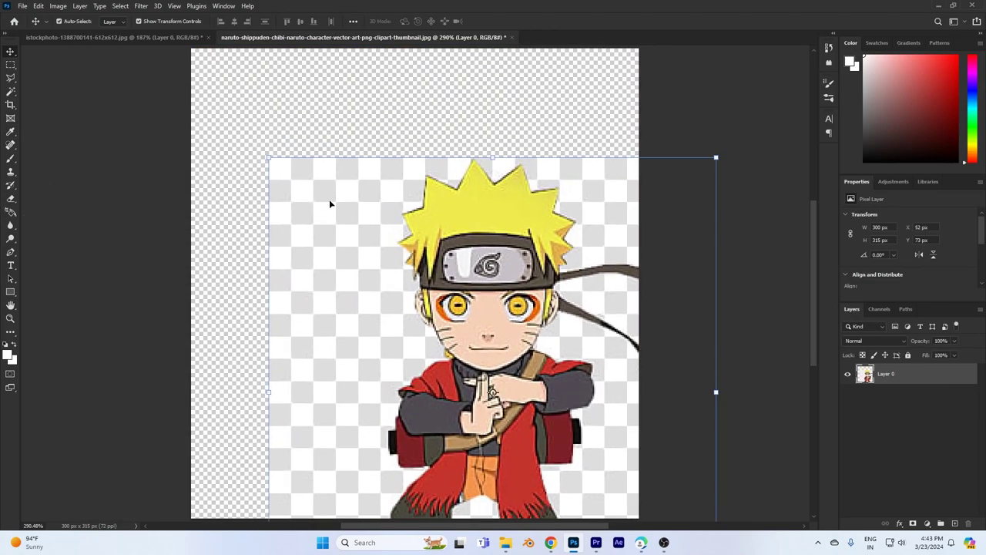
{"action": "left_click_drag", "start_coordinate": [380, 300], "coordinate": [305, 194]}
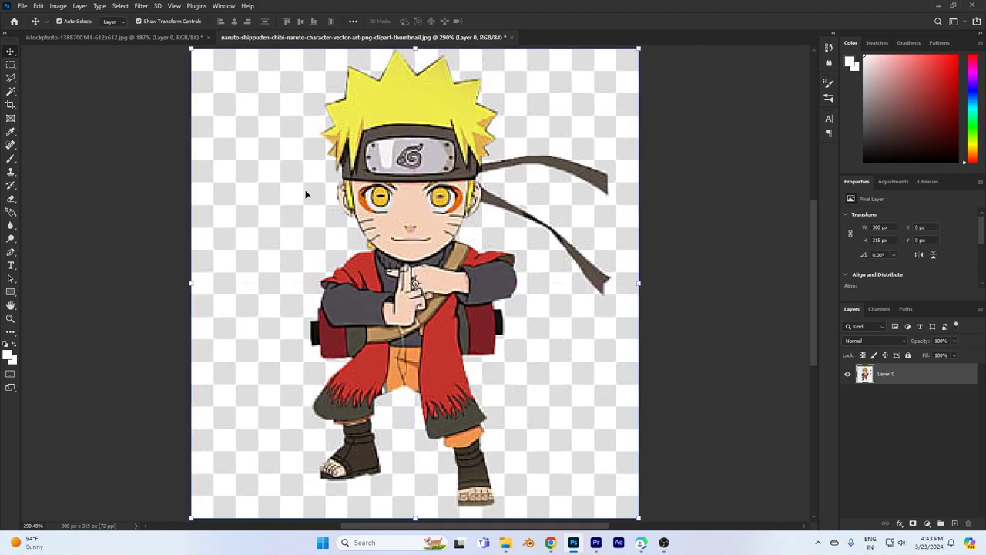
{"action": "left_click", "coordinate": [10, 78]}
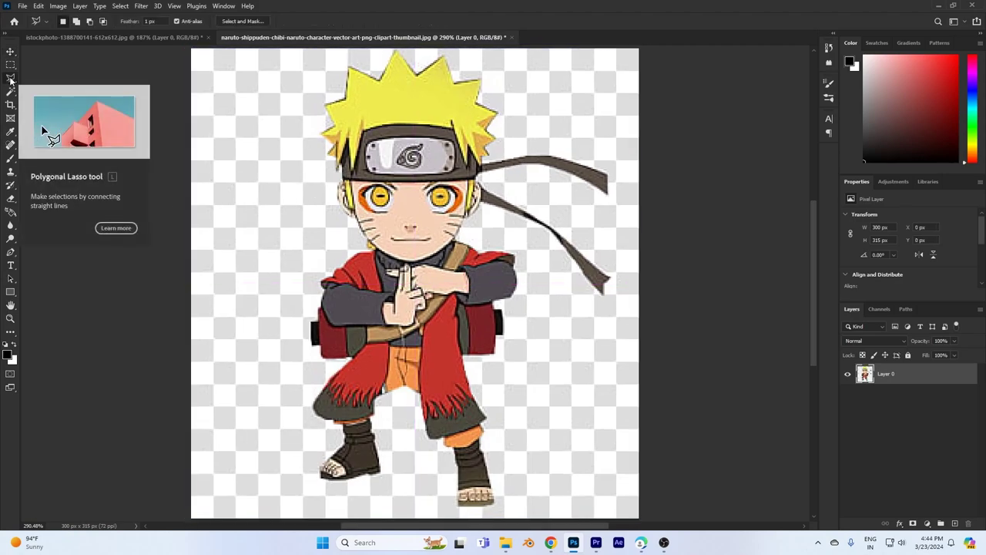
Select Naruto by boxing him with the Object Selection Tool.
{"action": "right_click", "coordinate": [11, 91]}
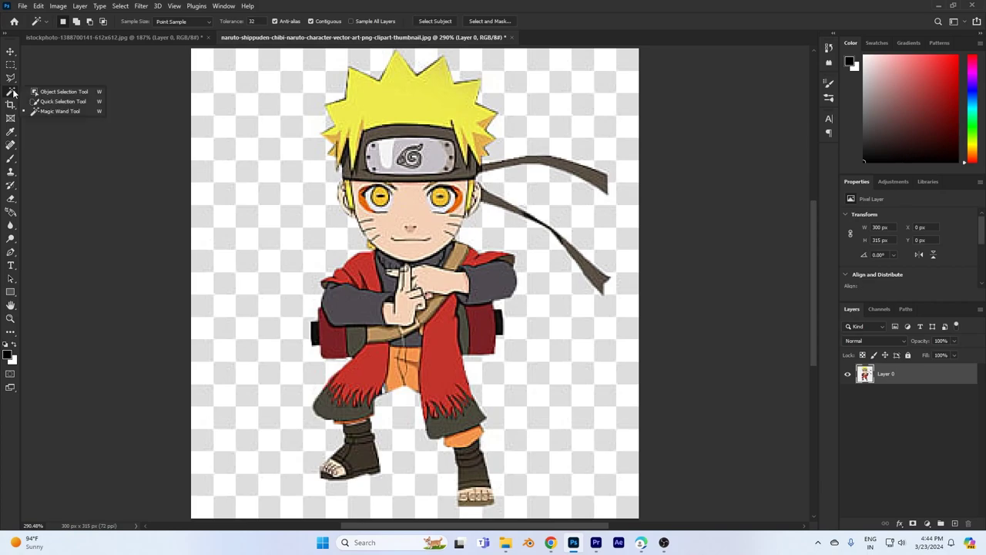
{"action": "left_click", "coordinate": [54, 90]}
{"action": "key", "text": "ctrl+minus"}
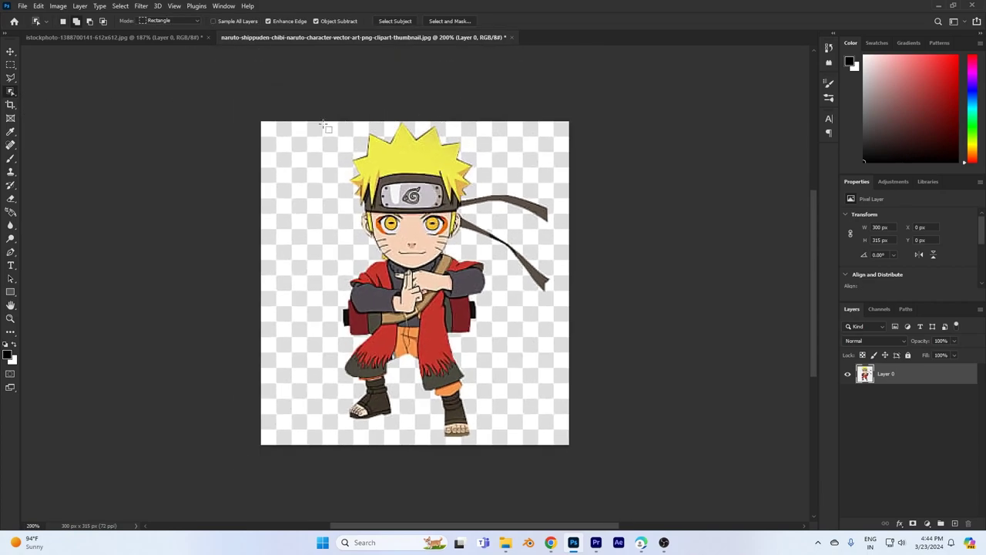
{"action": "mouse_move", "coordinate": [321, 122]}
{"action": "left_mouse_down"}
{"action": "mouse_move", "coordinate": [539, 369]}
{"action": "mouse_move", "coordinate": [569, 441]}
{"action": "left_mouse_up"}
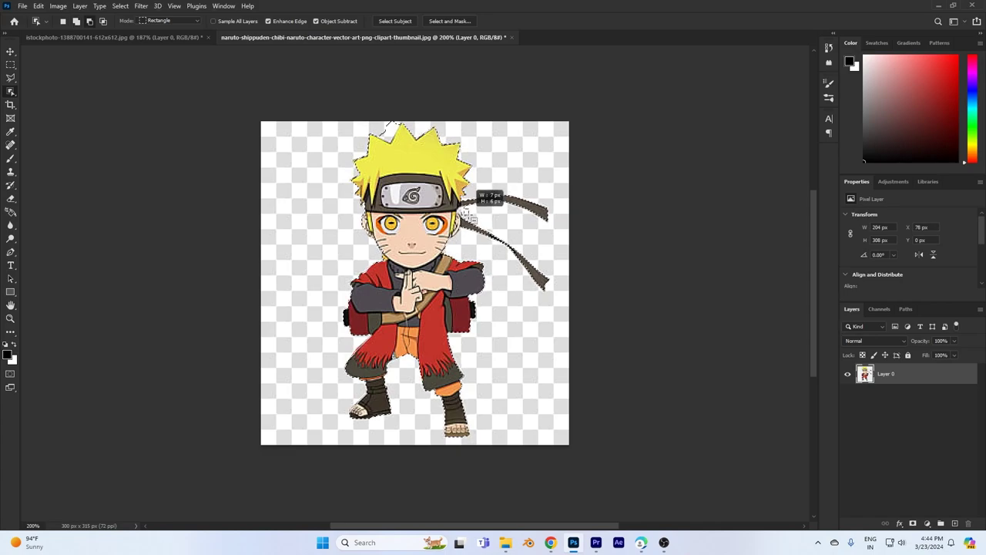
{"action": "left_click_drag", "start_coordinate": [467, 215], "coordinate": [468, 217]}
{"action": "left_click", "coordinate": [498, 206]}
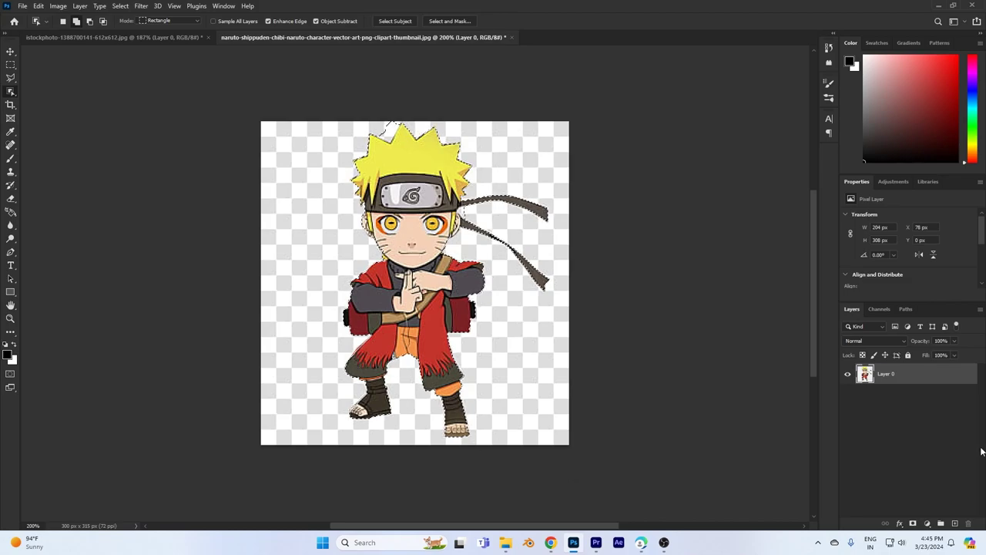
Invert the selection, delete the fake checkerboard background, and deselect.
{"action": "key", "text": "Delete"}
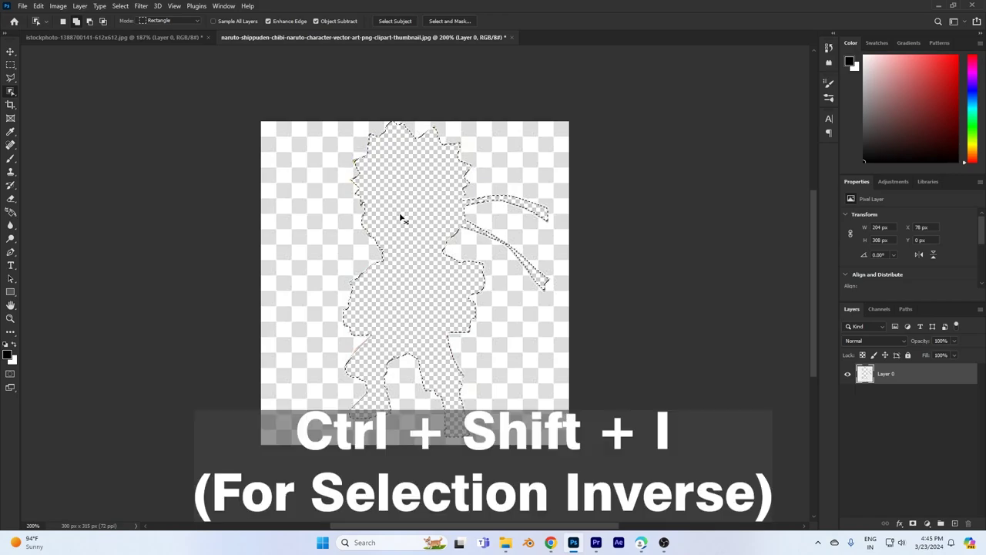
{"action": "key", "text": "ctrl+z"}
{"action": "key", "text": "ctrl+shift+i"}
{"action": "key", "text": "Delete"}
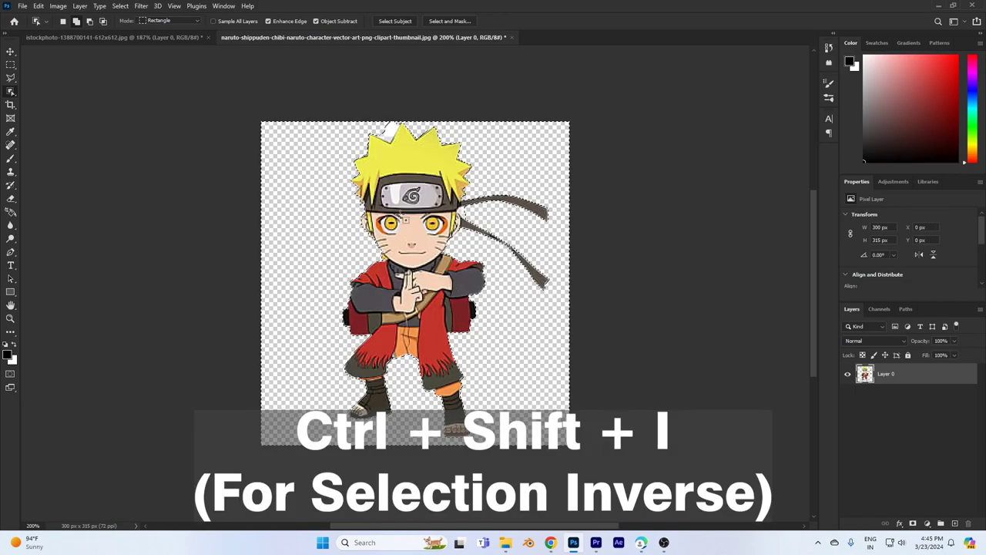
{"action": "key", "text": "ctrl+d"}
Try moving the Naruto layer, then undo the move.
{"action": "left_click", "coordinate": [10, 51]}
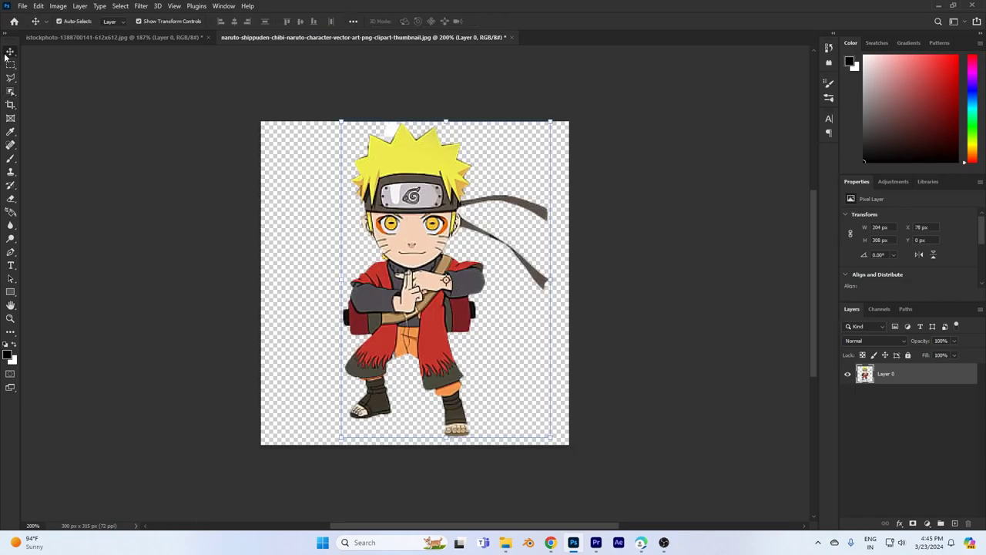
{"action": "mouse_move", "coordinate": [437, 207]}
{"action": "left_mouse_down"}
{"action": "mouse_move", "coordinate": [456, 241]}
{"action": "mouse_move", "coordinate": [409, 229]}
{"action": "left_mouse_up"}
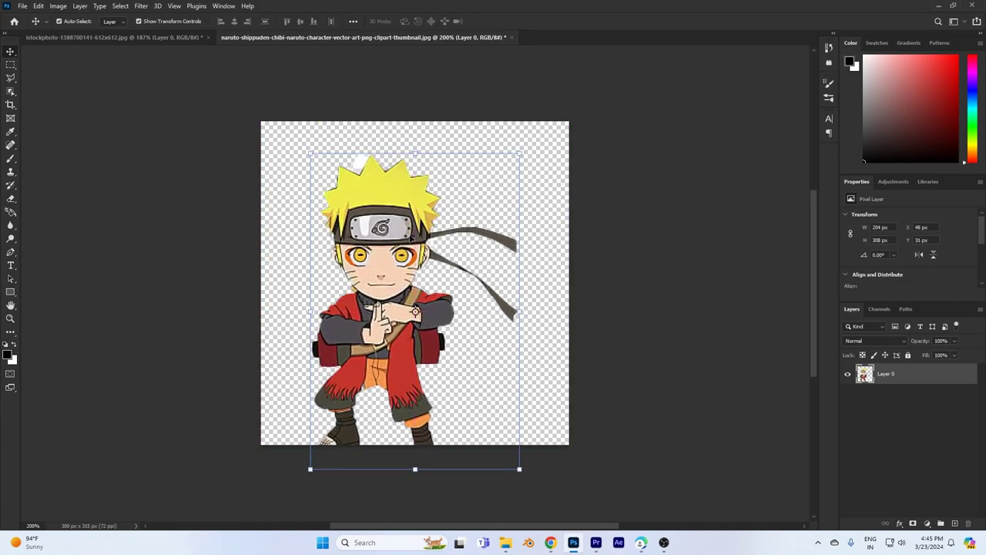
{"action": "key", "text": "ctrl+z"}
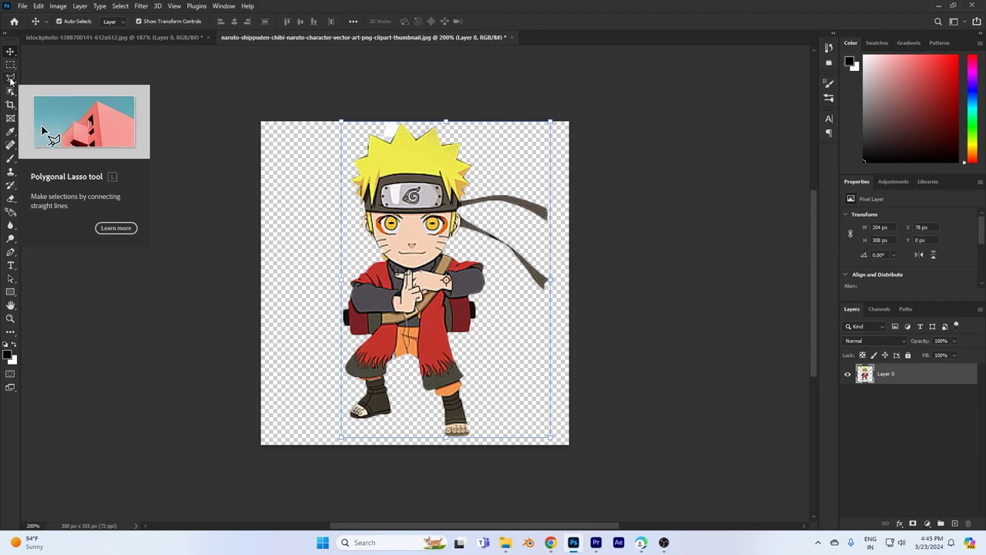
Check the hair-tip patch with the Magic Wand, then nudge Naruto left to X 66 px.
{"action": "left_click", "coordinate": [12, 93]}
{"action": "left_click", "coordinate": [60, 111]}
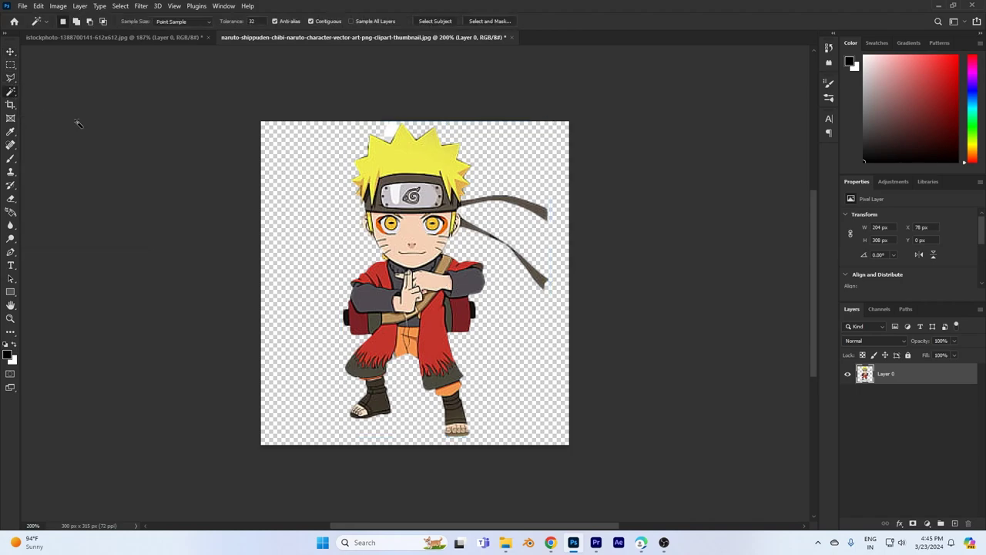
{"action": "left_click", "coordinate": [389, 139]}
{"action": "key", "text": "ctrl+d"}
{"action": "left_click", "coordinate": [10, 51]}
{"action": "mouse_move", "coordinate": [394, 199]}
{"action": "left_mouse_down"}
{"action": "mouse_move", "coordinate": [432, 35]}
{"action": "mouse_move", "coordinate": [400, 216]}
{"action": "left_mouse_up"}
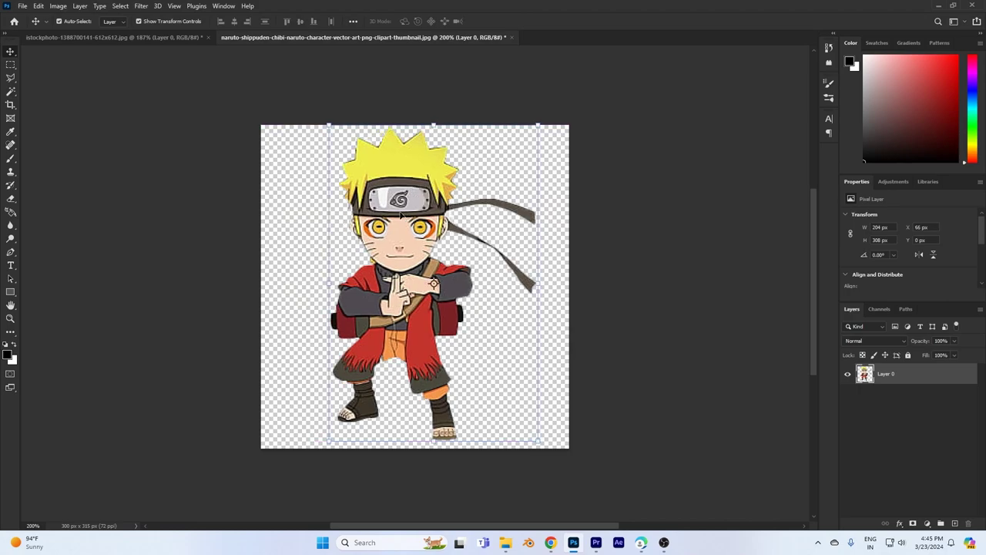
{"action": "left_click", "coordinate": [22, 6]}
Save naruto-shippuden-chibi-naruto-character-vector-art-png-clipart-thumbnail.png to Downloads with Large file size.
{"action": "left_click", "coordinate": [54, 131]}
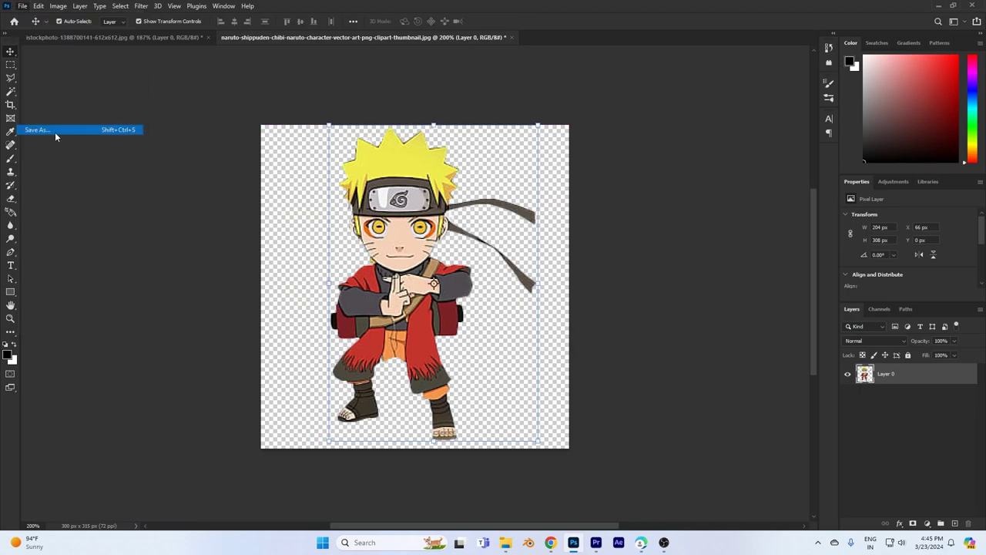
{"action": "left_click", "coordinate": [151, 355]}
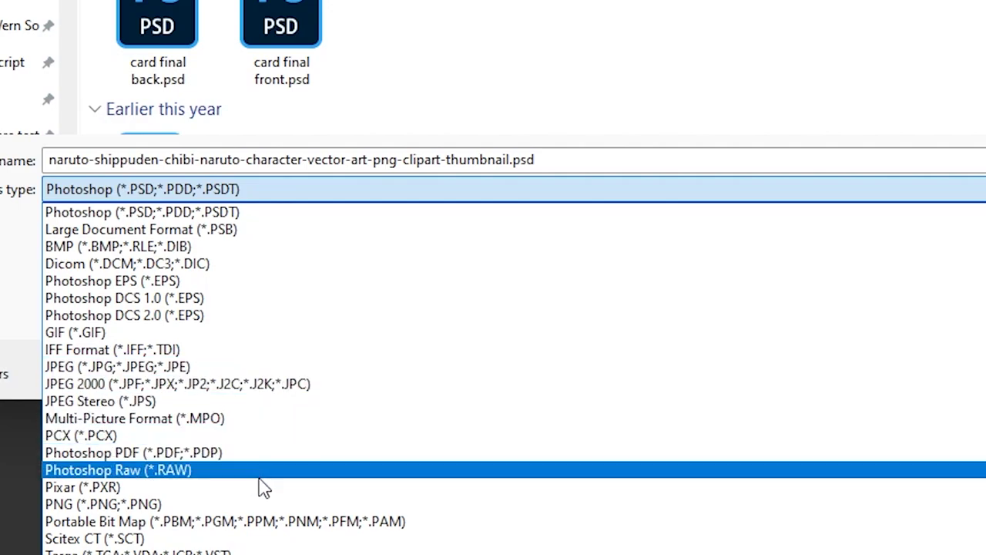
{"action": "left_click", "coordinate": [266, 505]}
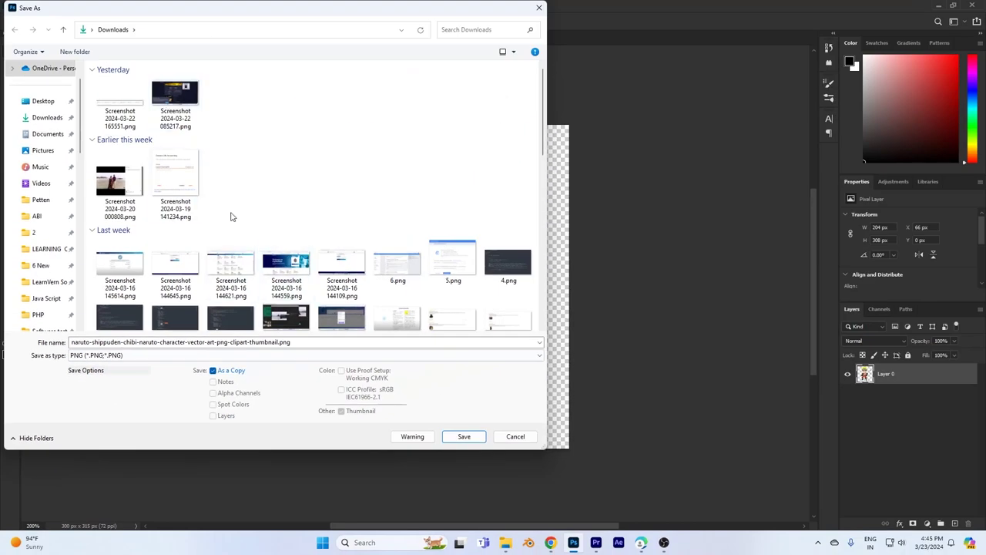
{"action": "left_click", "coordinate": [464, 436]}
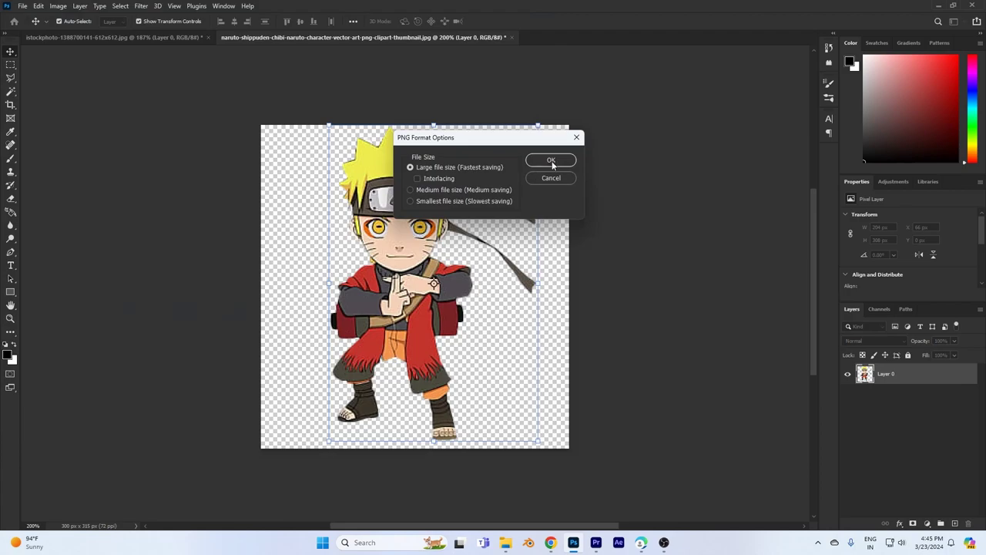
{"action": "left_click", "coordinate": [552, 161]}
{"action": "mouse_move", "coordinate": [505, 543]}
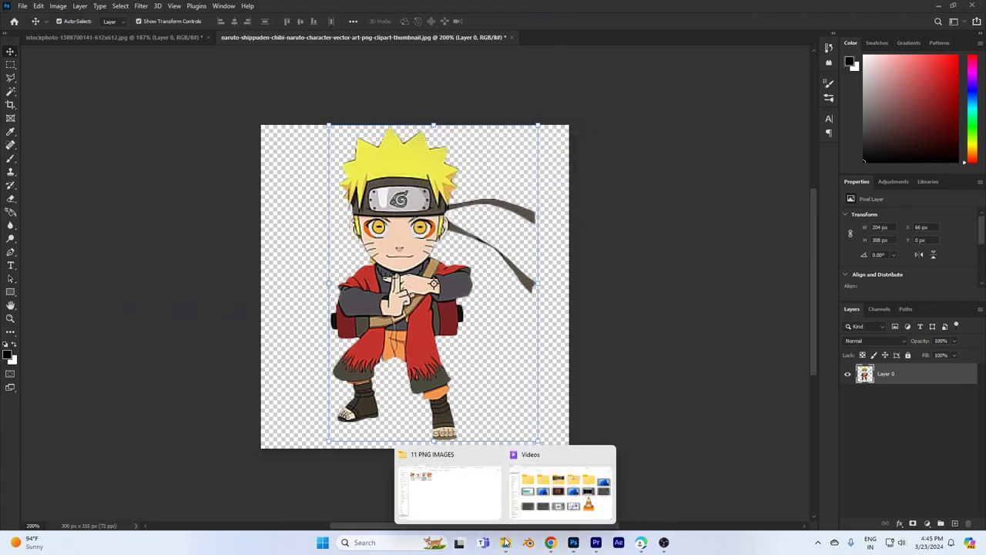
Preview the saved Naruto PNG in the Downloads folder, then close the preview.
{"action": "left_click", "coordinate": [452, 489]}
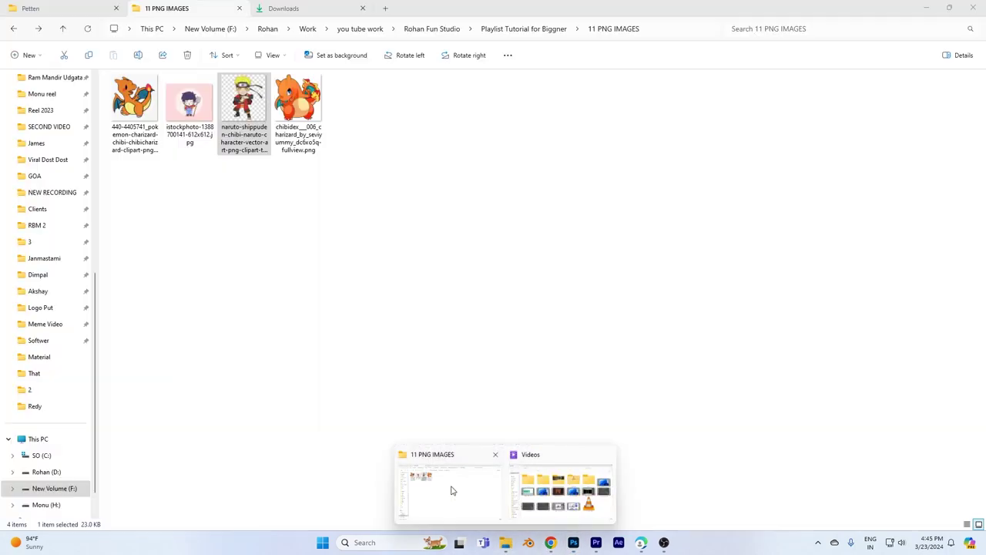
{"action": "left_click", "coordinate": [282, 9]}
{"action": "left_click", "coordinate": [135, 116]}
{"action": "double_click", "coordinate": [153, 121]}
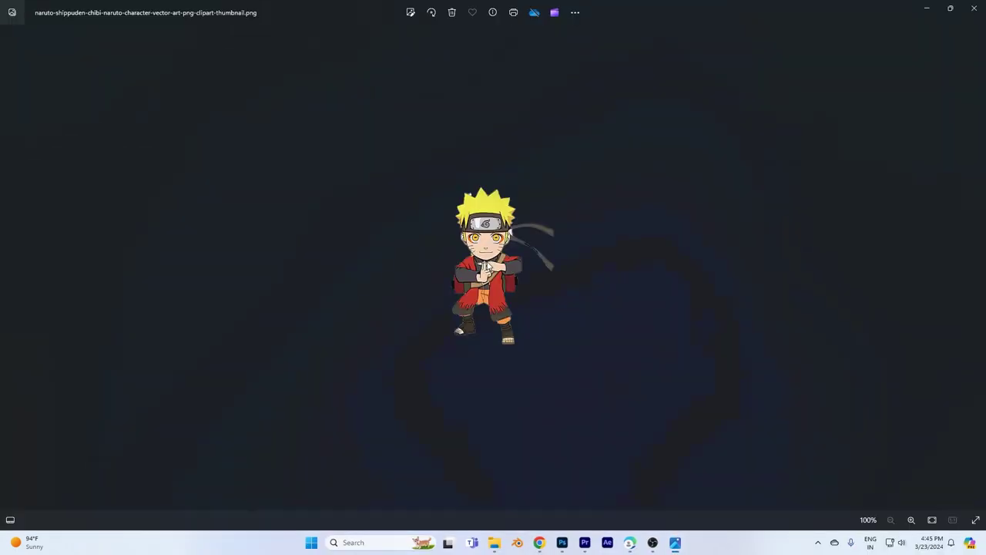
{"action": "scroll", "coordinate": [488, 266], "scroll_direction": "up", "scroll_amount": 3}
{"action": "scroll", "coordinate": [487, 266], "scroll_direction": "down", "scroll_amount": 3}
{"action": "left_click", "coordinate": [974, 8]}
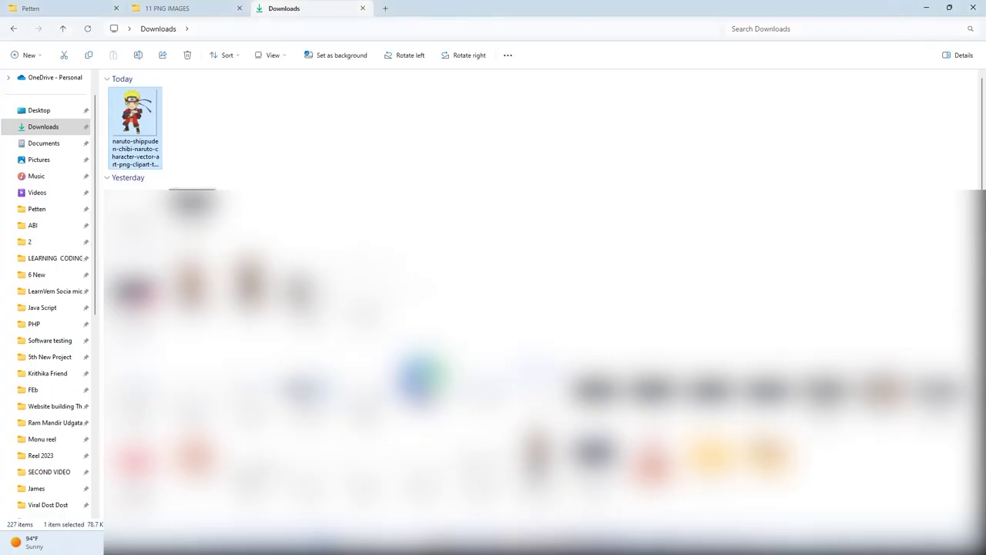
In 11 PNG IMAGES, read the chibidex Charizard file name and preview the 800×800 image.
{"action": "left_click", "coordinate": [171, 9]}
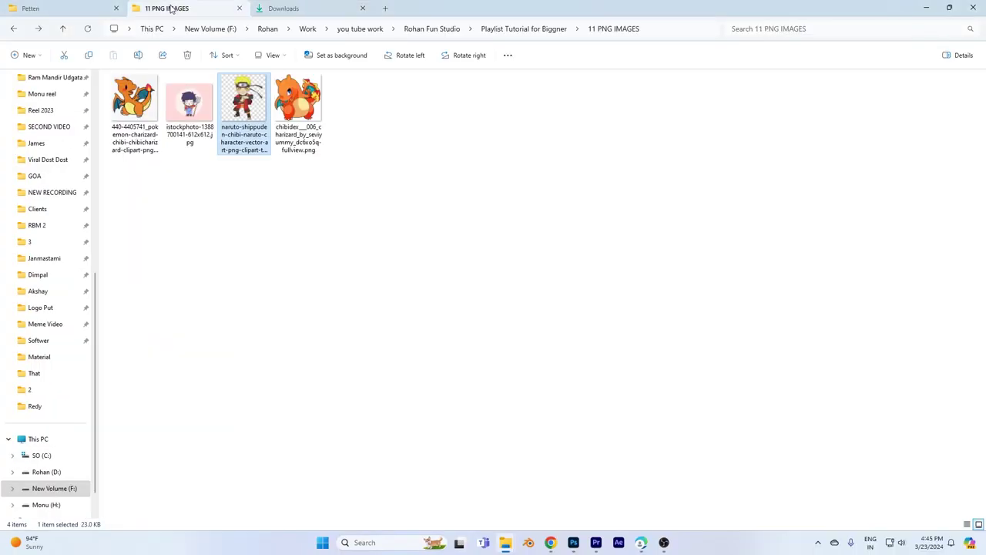
{"action": "left_click", "coordinate": [309, 116]}
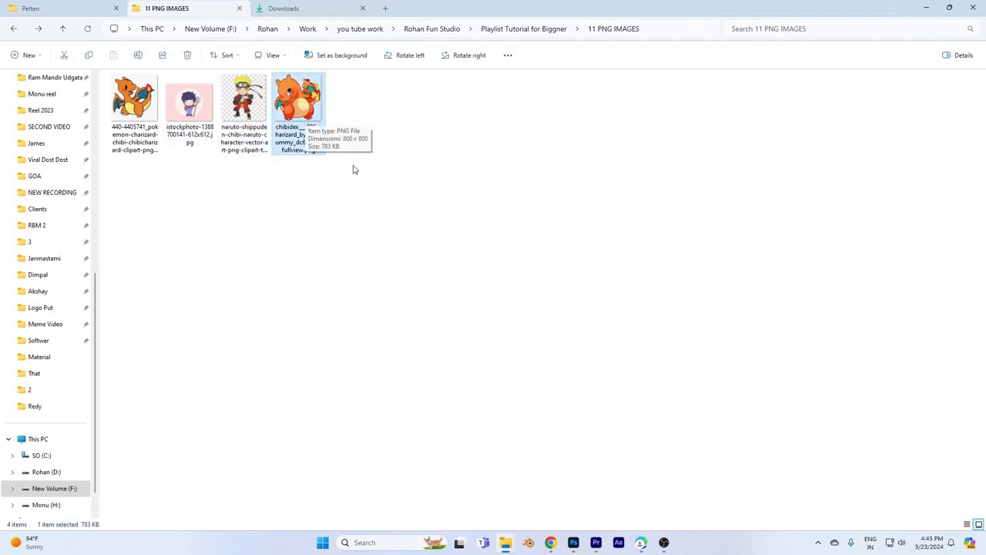
{"action": "key", "text": "F2"}
{"action": "left_click", "coordinate": [313, 152]}
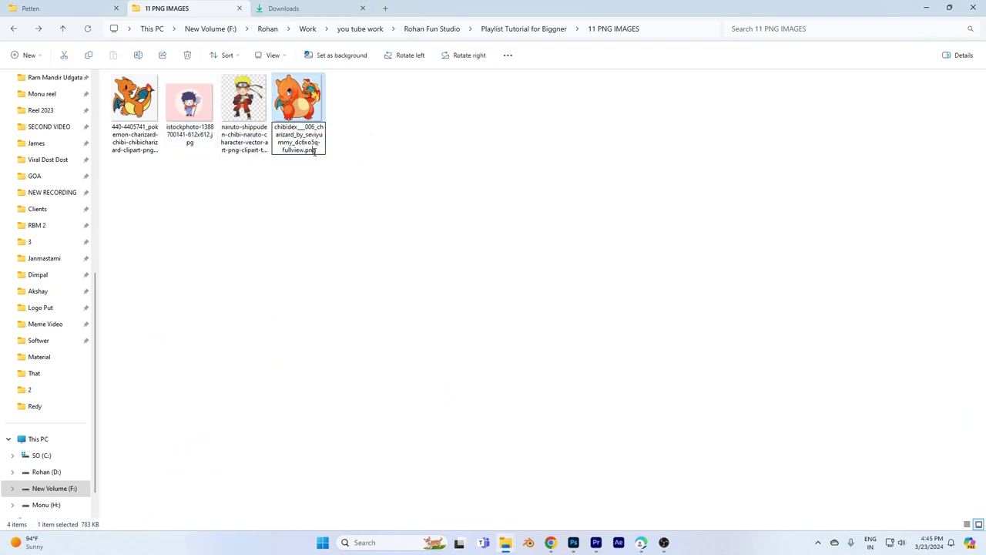
{"action": "double_click", "coordinate": [300, 112]}
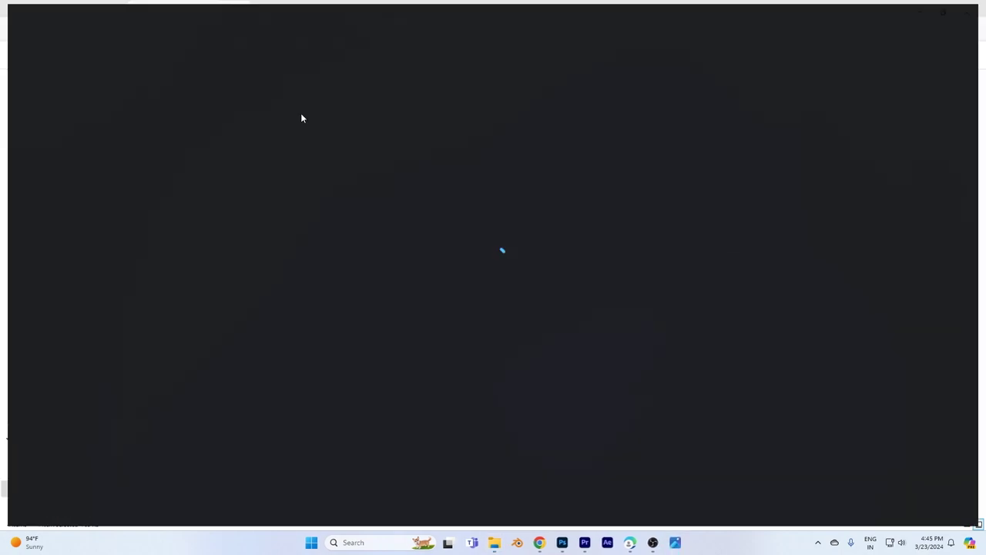
{"action": "scroll", "coordinate": [479, 226], "scroll_direction": "up", "scroll_amount": 2}
{"action": "scroll", "coordinate": [478, 228], "scroll_direction": "down", "scroll_amount": 2}
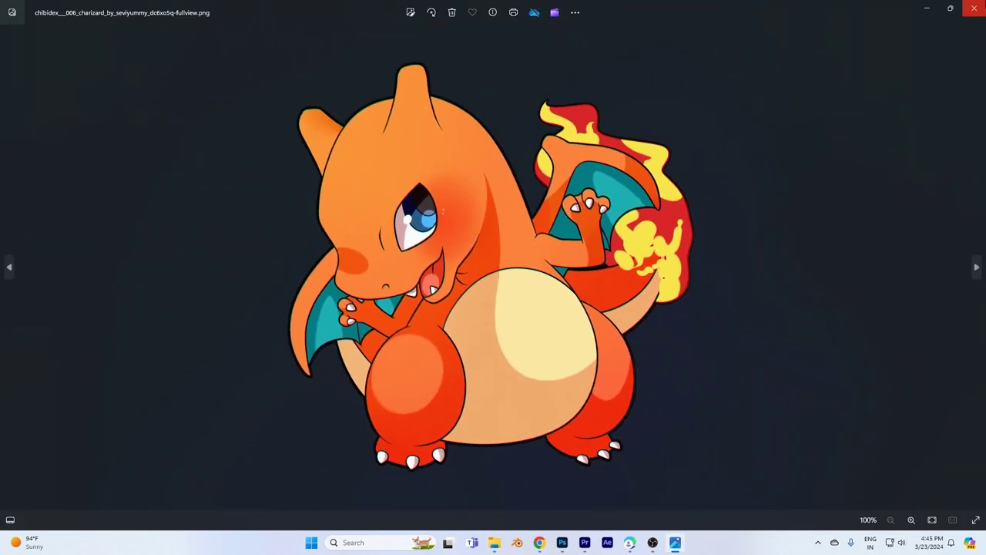
{"action": "left_click", "coordinate": [975, 7]}
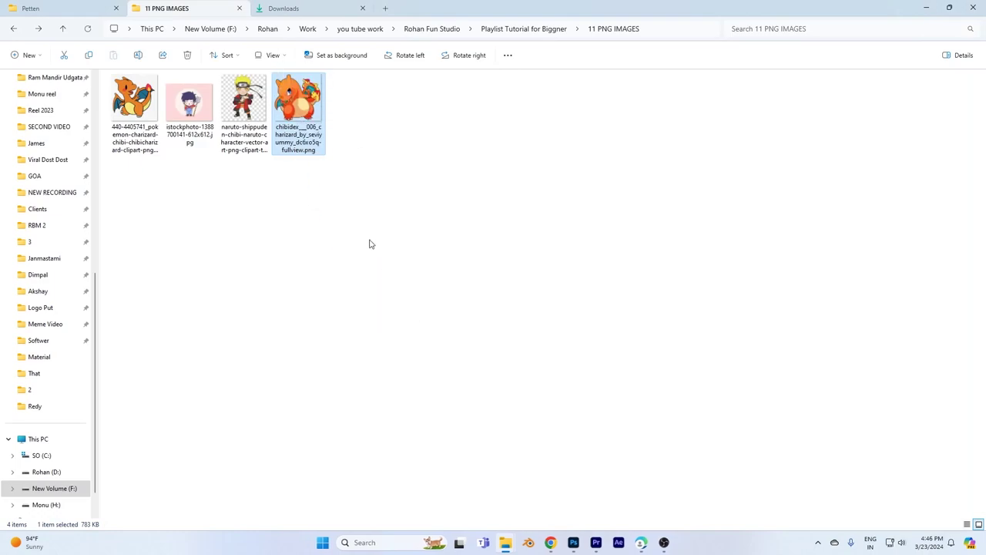
Read the first Charizard file's full name, ending in 400.png, leaving it unchanged.
{"action": "left_click", "coordinate": [127, 116]}
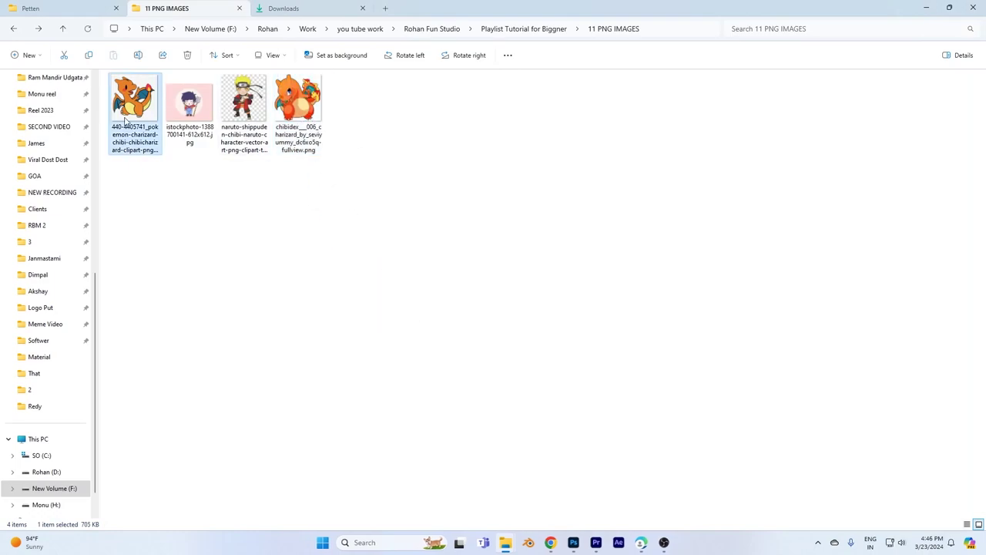
{"action": "left_click", "coordinate": [131, 131]}
{"action": "left_click", "coordinate": [153, 165]}
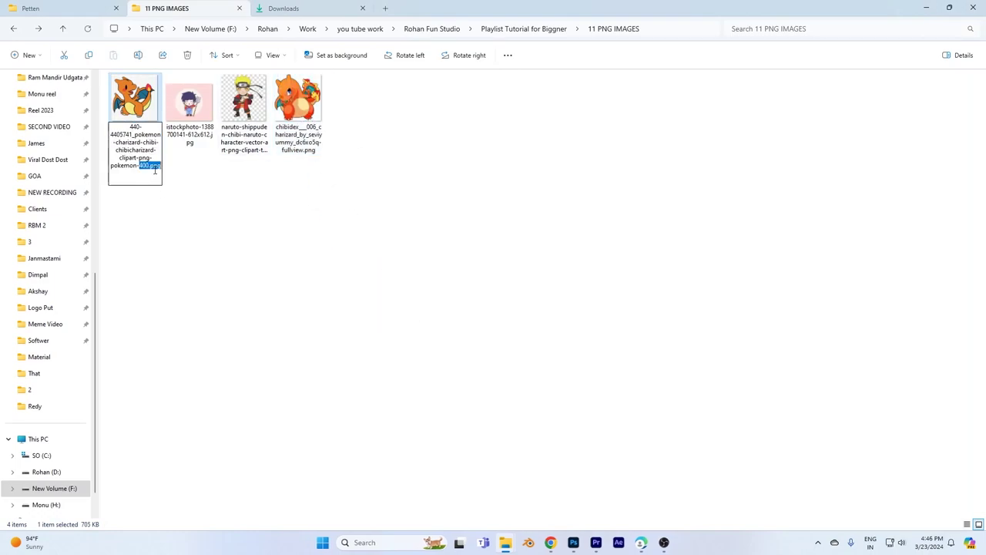
{"action": "double_click", "coordinate": [155, 167]}
{"action": "left_click", "coordinate": [154, 171]}
{"action": "left_click", "coordinate": [178, 188]}
{"action": "left_click", "coordinate": [135, 108]}
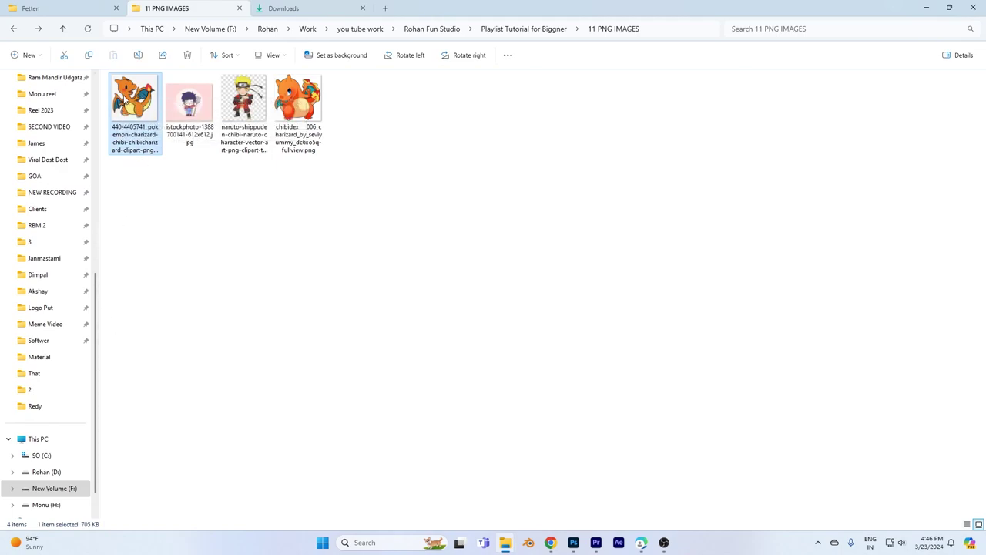
{"action": "double_click", "coordinate": [125, 100]}
{"action": "scroll", "coordinate": [293, 169], "scroll_direction": "up", "scroll_amount": 3}
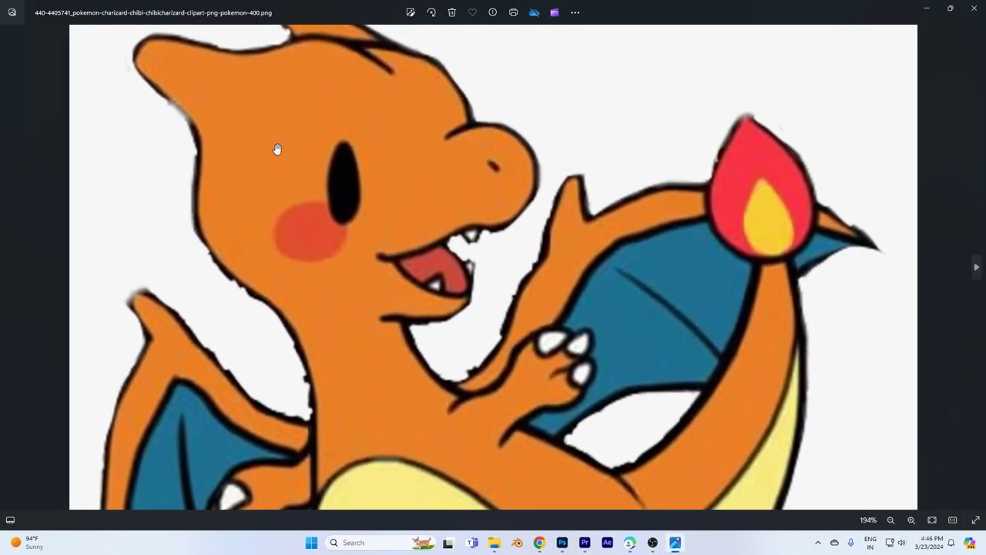
{"action": "scroll", "coordinate": [626, 155], "scroll_direction": "down", "scroll_amount": 3}
{"action": "left_click", "coordinate": [974, 8]}
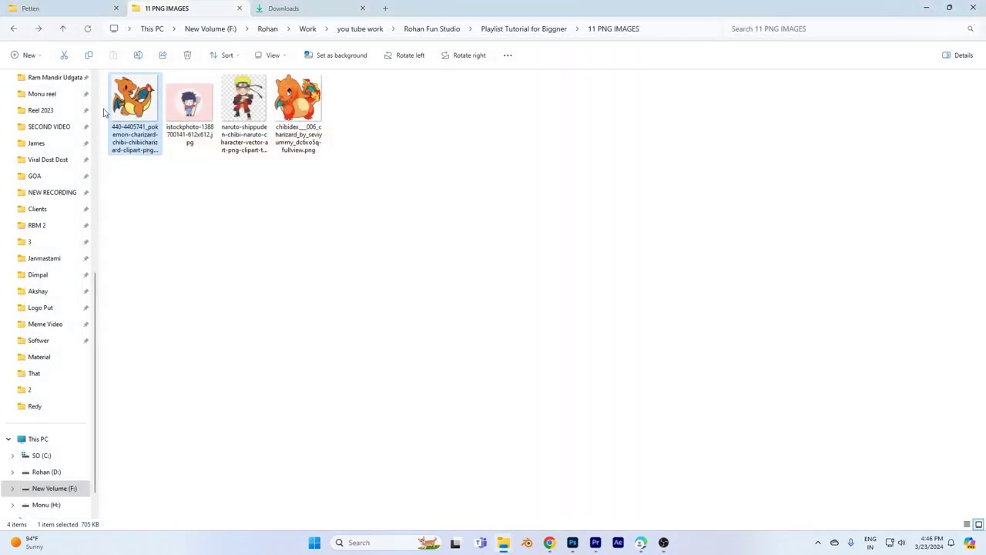
{"action": "mouse_move", "coordinate": [124, 104]}
{"action": "left_mouse_down"}
{"action": "mouse_move", "coordinate": [336, 369]}
{"action": "mouse_move", "coordinate": [578, 543]}
{"action": "left_mouse_up"}
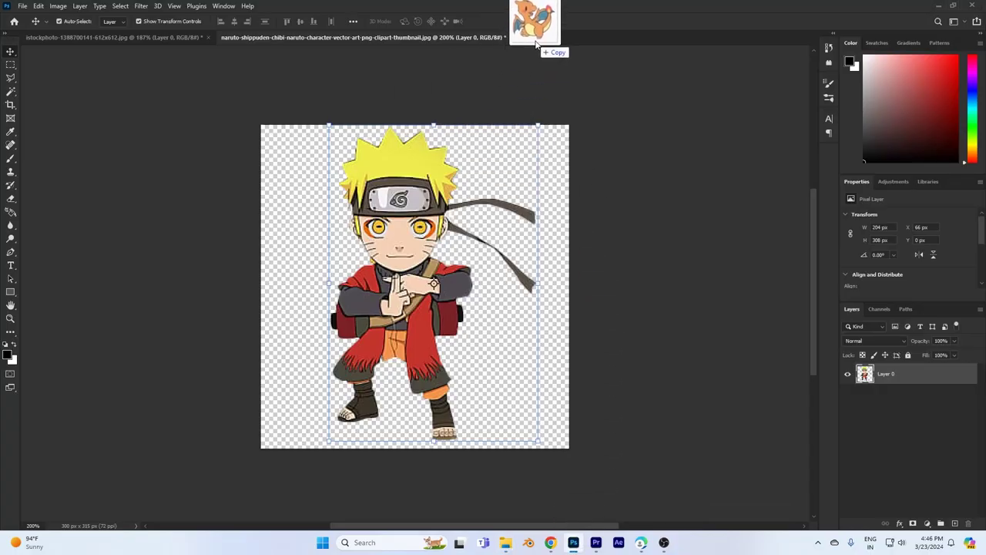
{"action": "left_click_drag", "start_coordinate": [578, 544], "coordinate": [536, 44]}
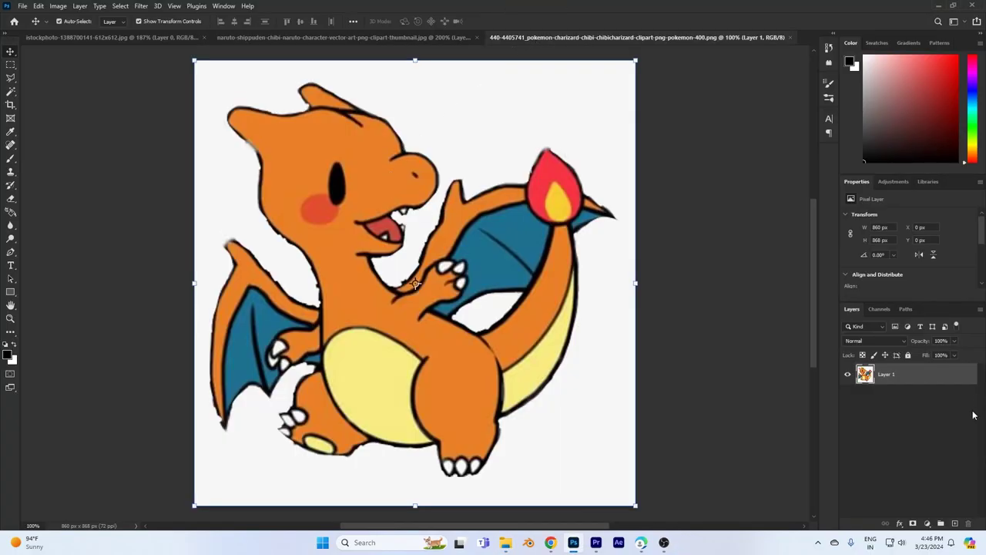
{"action": "key", "text": "w"}
{"action": "left_click", "coordinate": [469, 152]}
{"action": "key", "text": "Delete"}
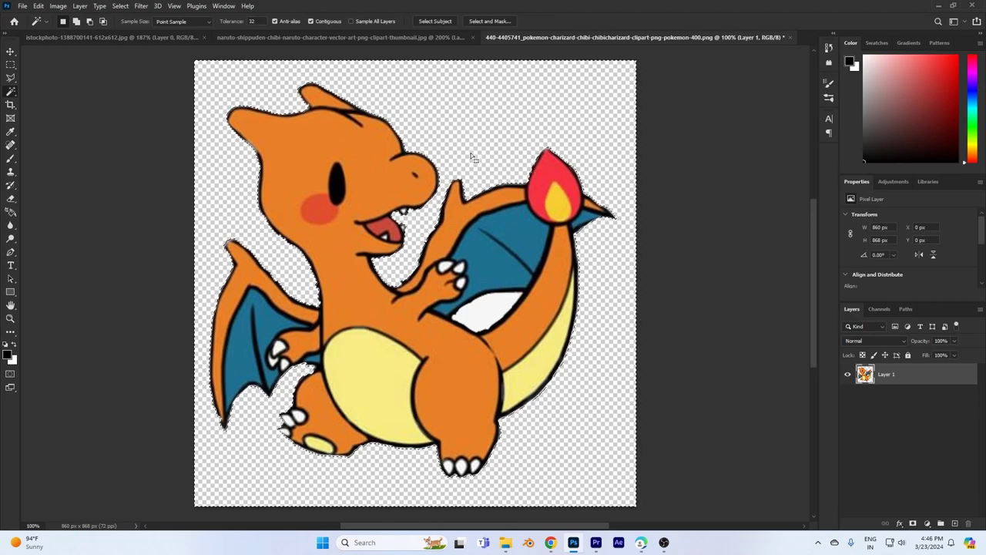
{"action": "left_click", "coordinate": [470, 309]}
{"action": "key", "text": "Delete"}
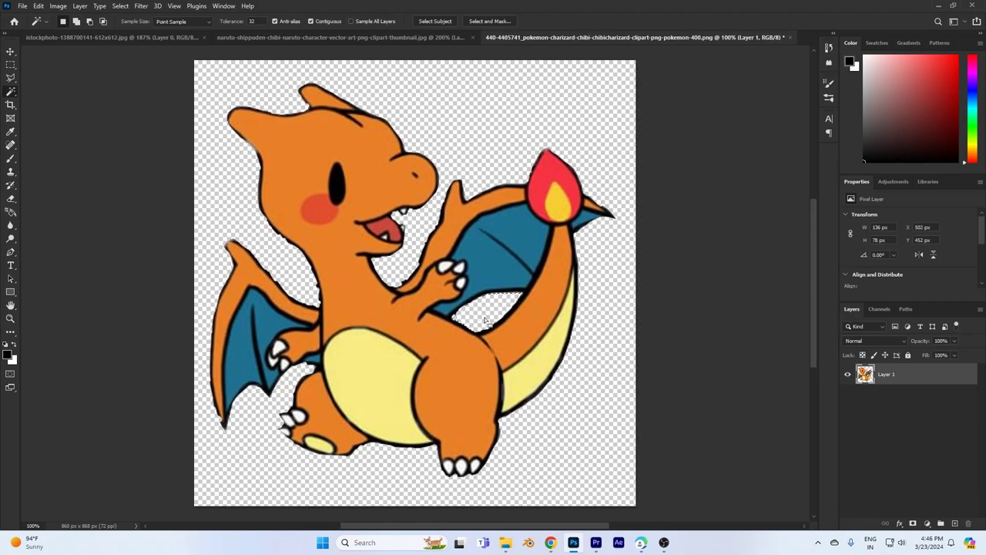
{"action": "key", "text": "ctrl+d"}
{"action": "left_click", "coordinate": [22, 7]}
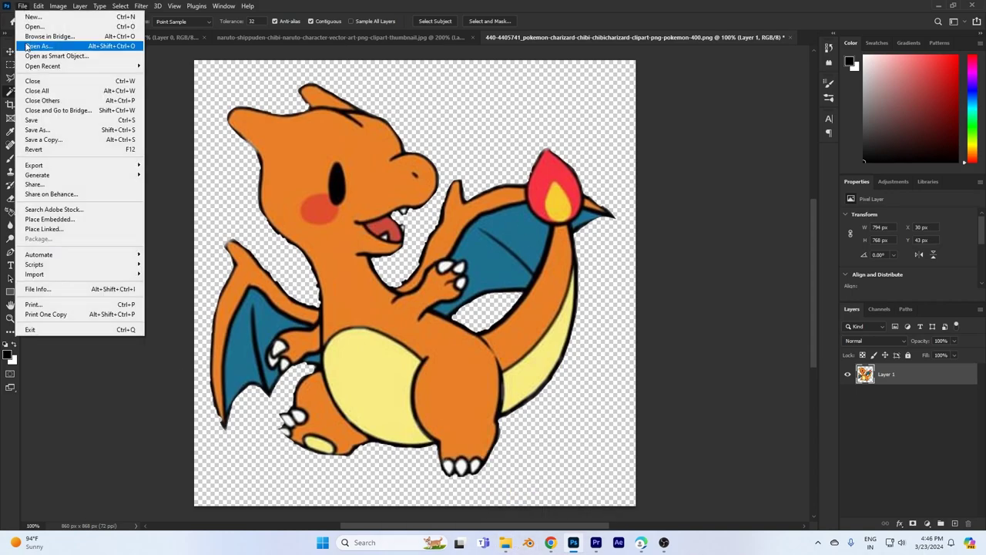
{"action": "left_click", "coordinate": [60, 140]}
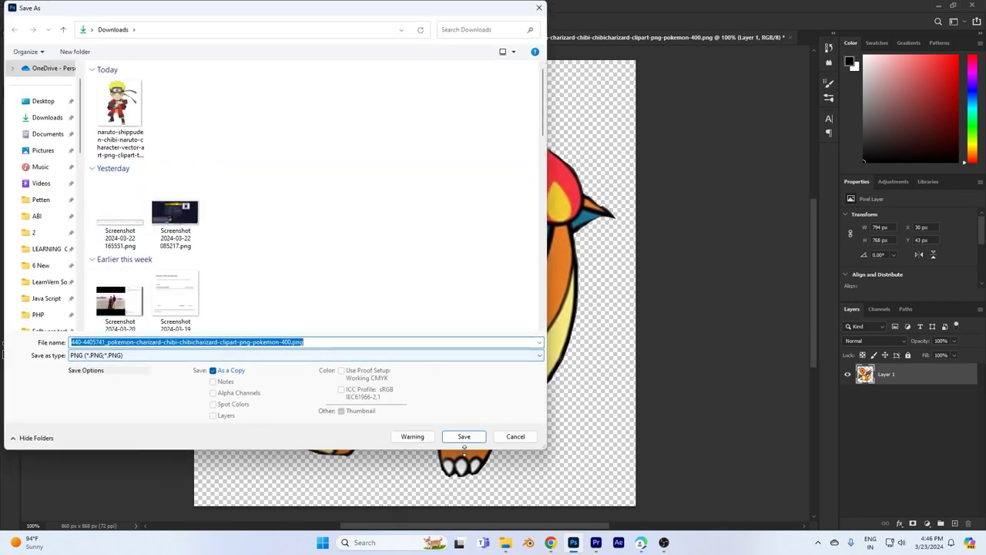
{"action": "left_click", "coordinate": [464, 438]}
{"action": "left_click", "coordinate": [552, 162]}
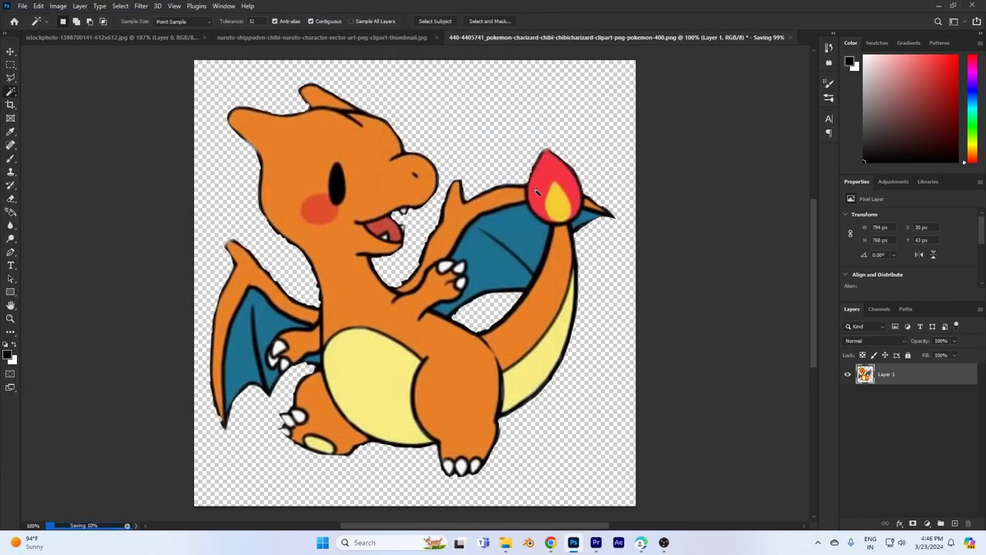
Check the transparent Charizard PNG in Downloads beside the Naruto copy, then close the preview.
{"action": "left_click", "coordinate": [445, 497]}
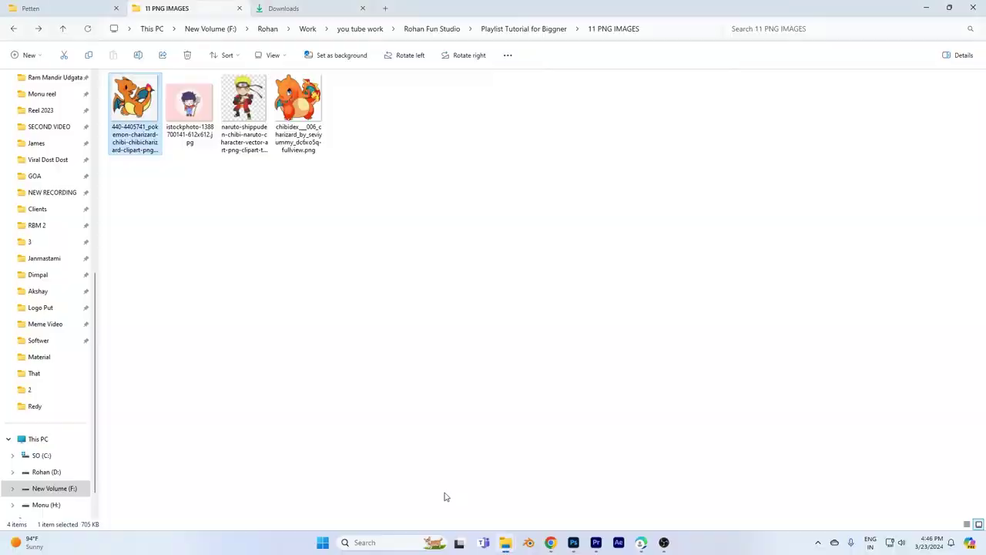
{"action": "left_click", "coordinate": [284, 9]}
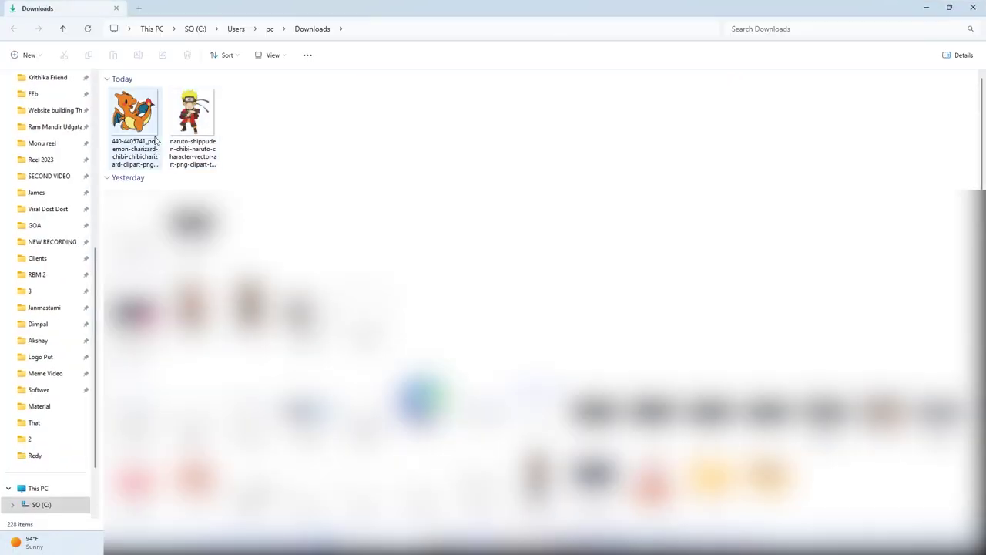
{"action": "double_click", "coordinate": [135, 123]}
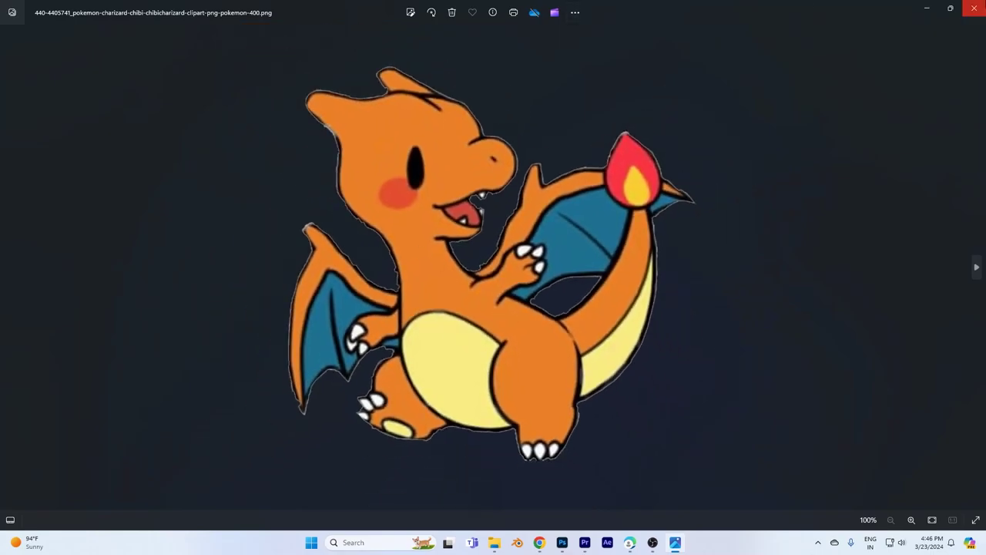
{"action": "left_click", "coordinate": [973, 8]}
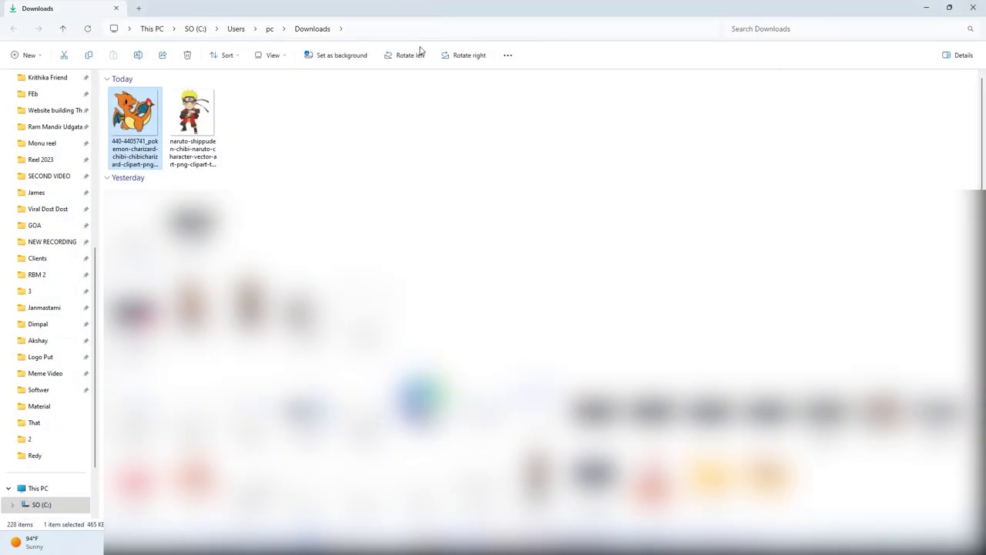
{"action": "left_click", "coordinate": [333, 172]}
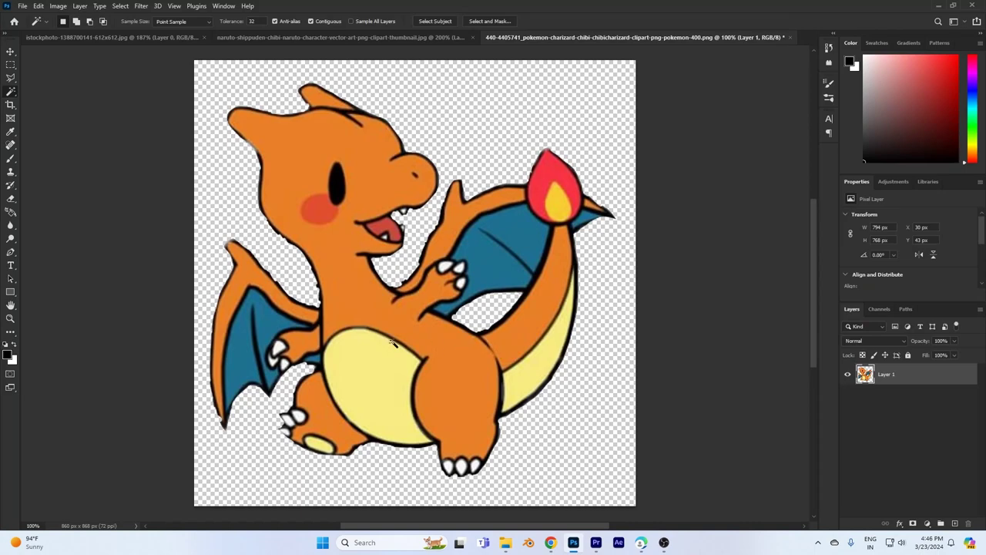
Switch to the Move tool for the Charizard layer.
{"action": "left_click", "coordinate": [9, 56]}
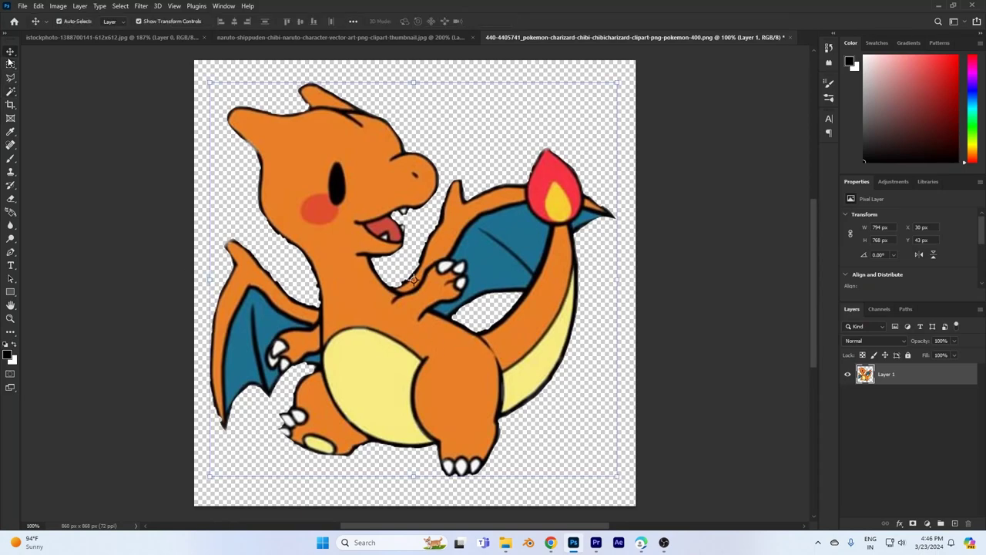